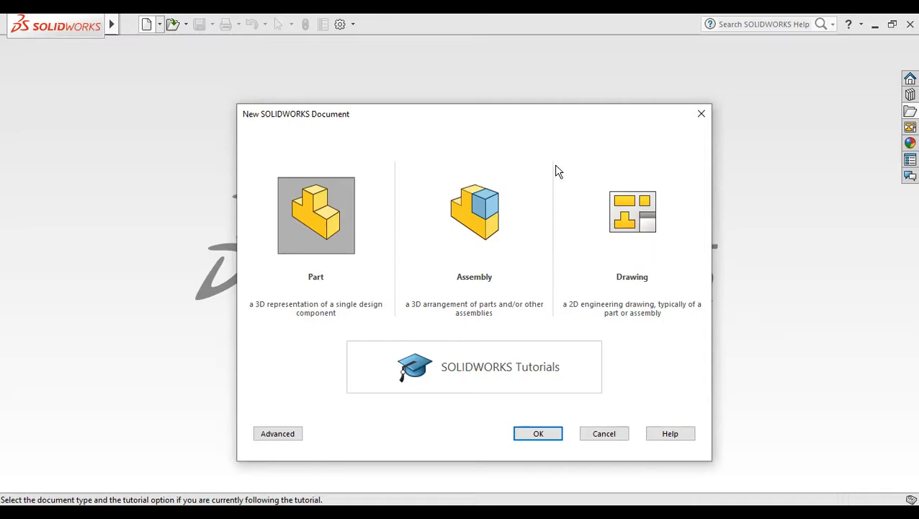
Step: Create a new part document and start a sketch on the Top Plane
double_click(309, 209)
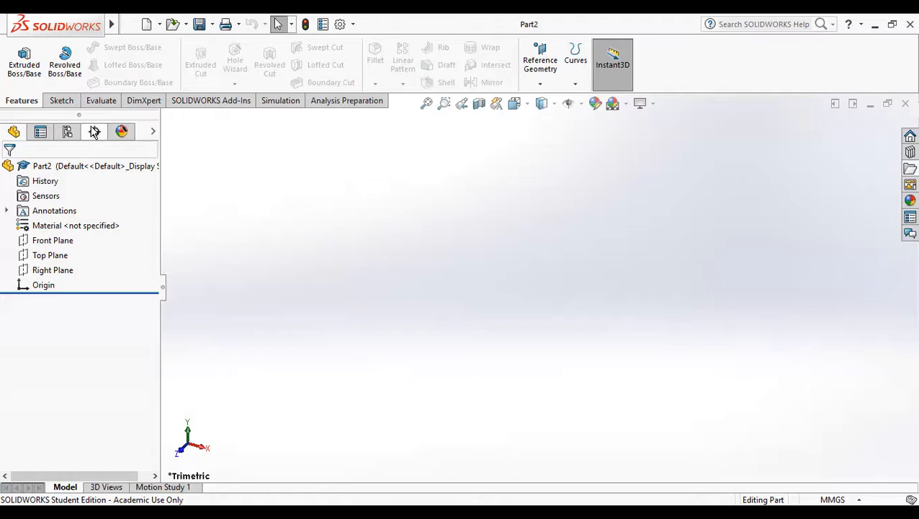
left_click(58, 260)
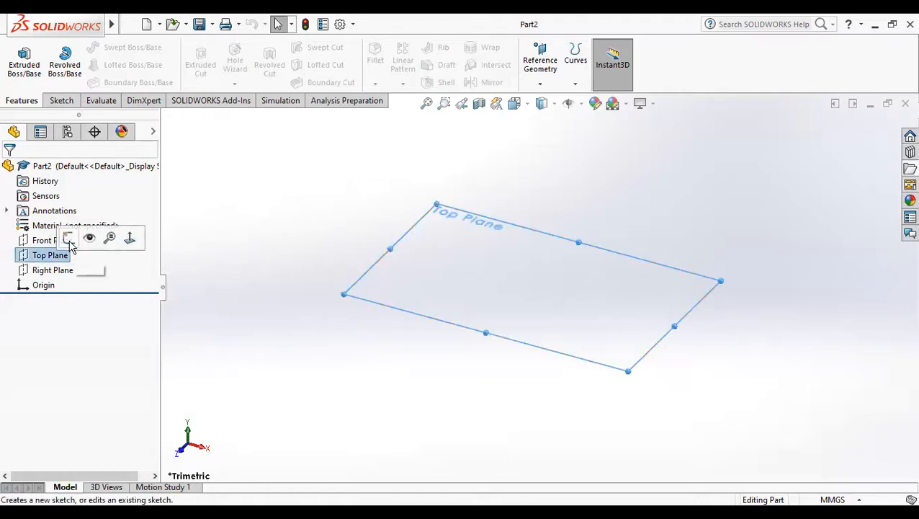
left_click(66, 239)
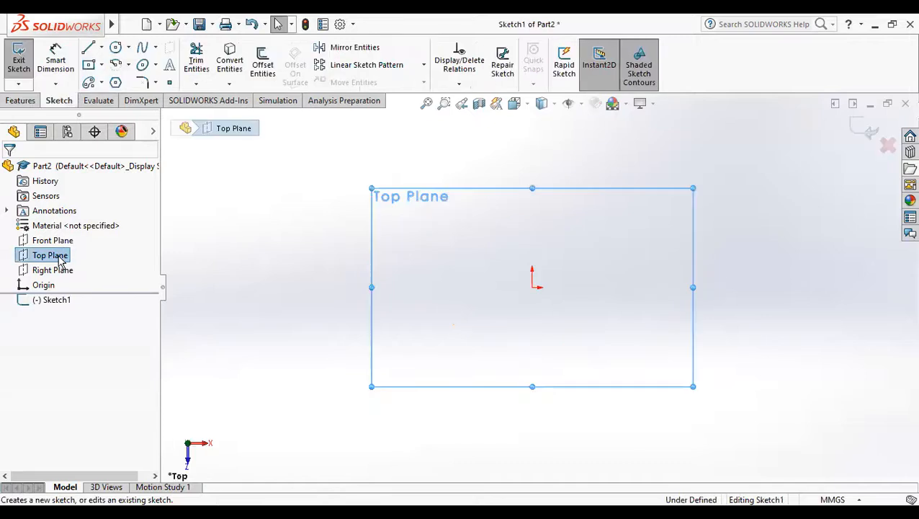
right_click(148, 241)
left_click(129, 238)
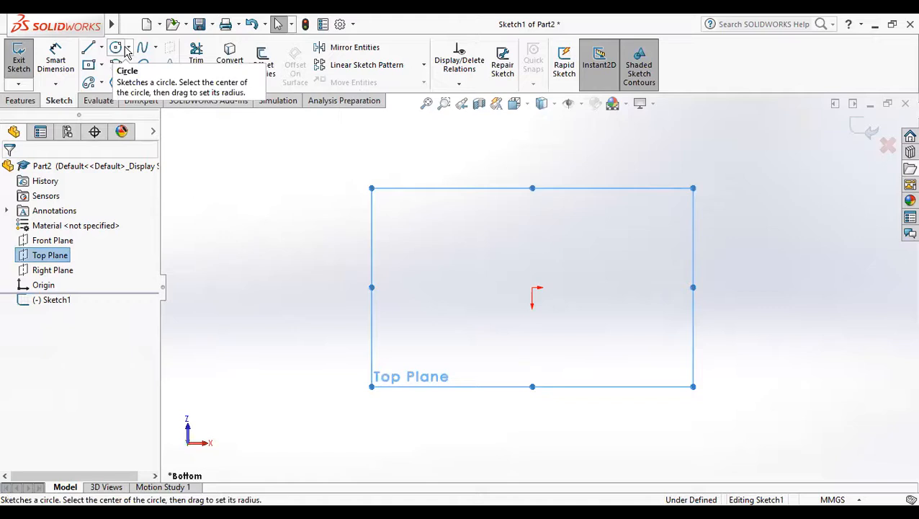
Step: Sketch a circle centred on the origin with a radius of about 60 mm
left_click(127, 50)
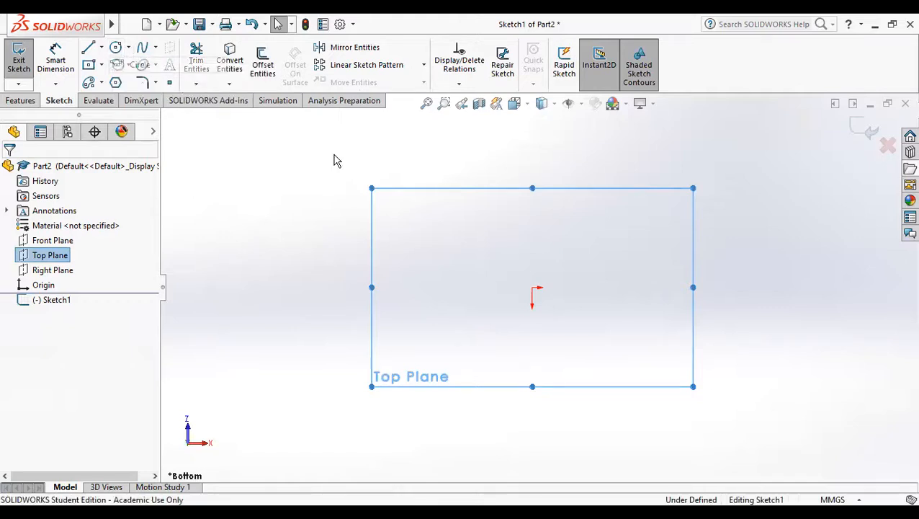
left_click(532, 287)
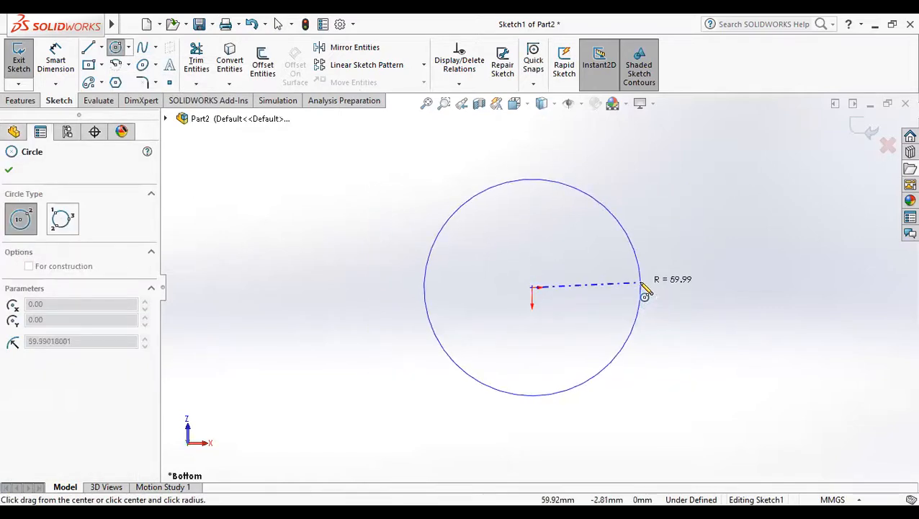
left_click(641, 284)
right_click(691, 218)
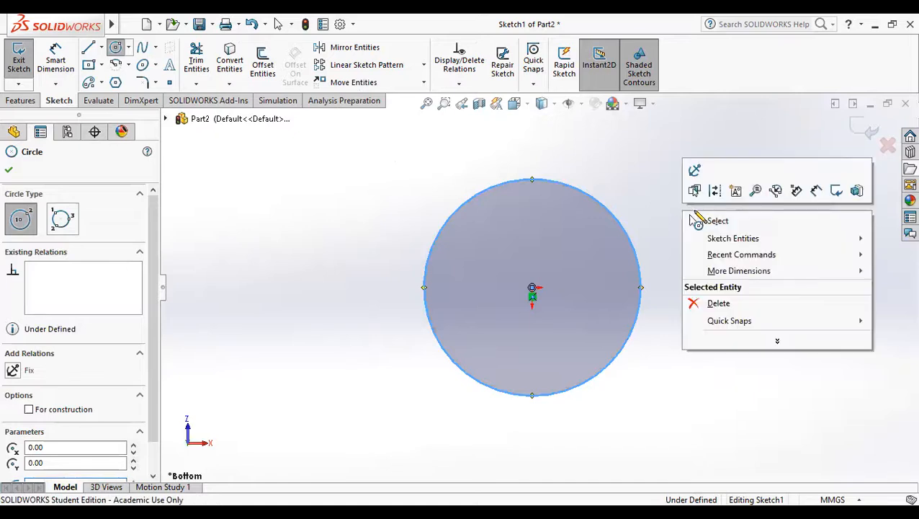
left_click(698, 221)
Step: Dimension the circle's diameter and set it to 100 mm
left_click(66, 54)
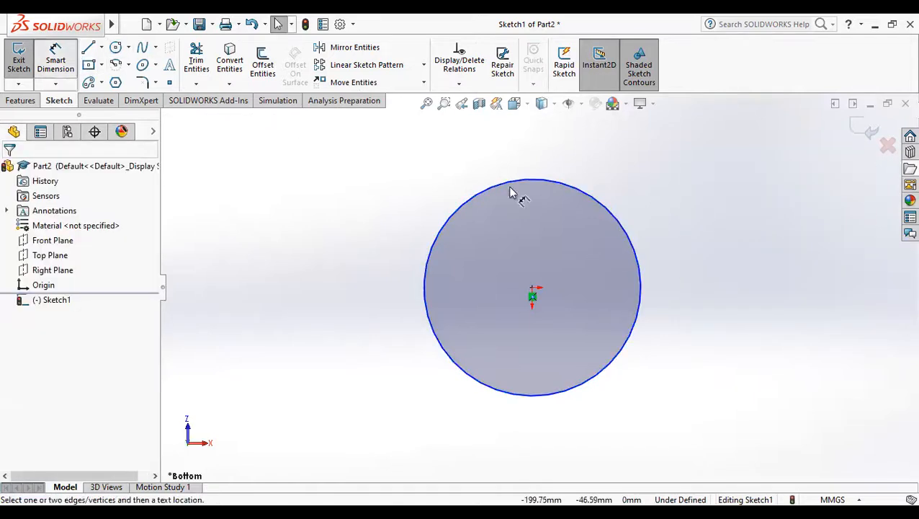
left_click(616, 220)
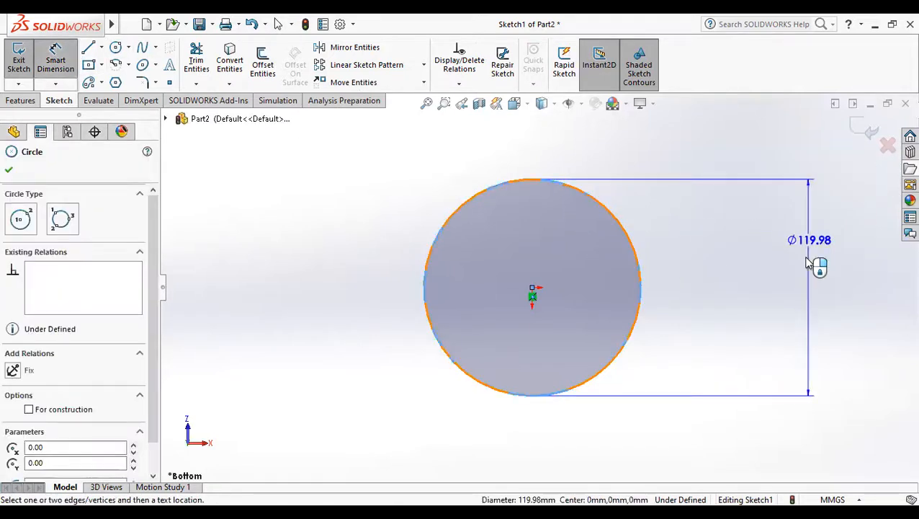
left_click(812, 253)
left_click(800, 272)
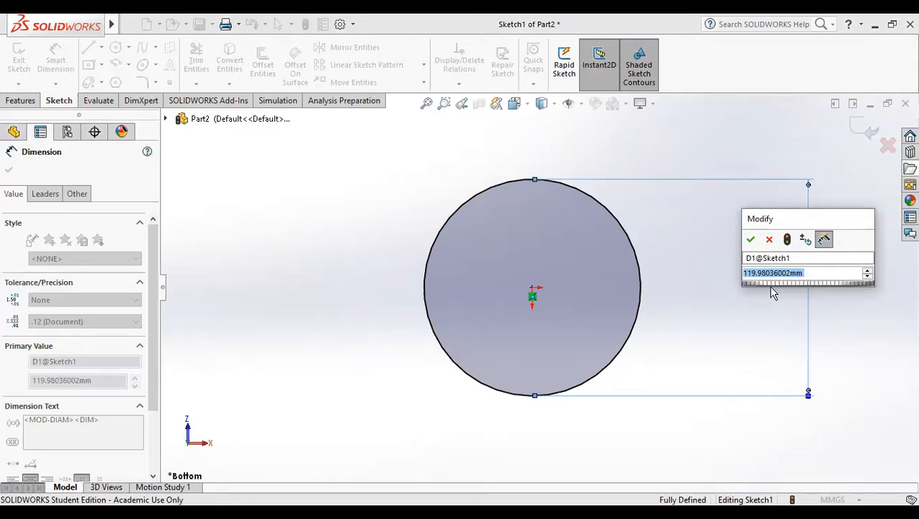
type("100")
key("Return")
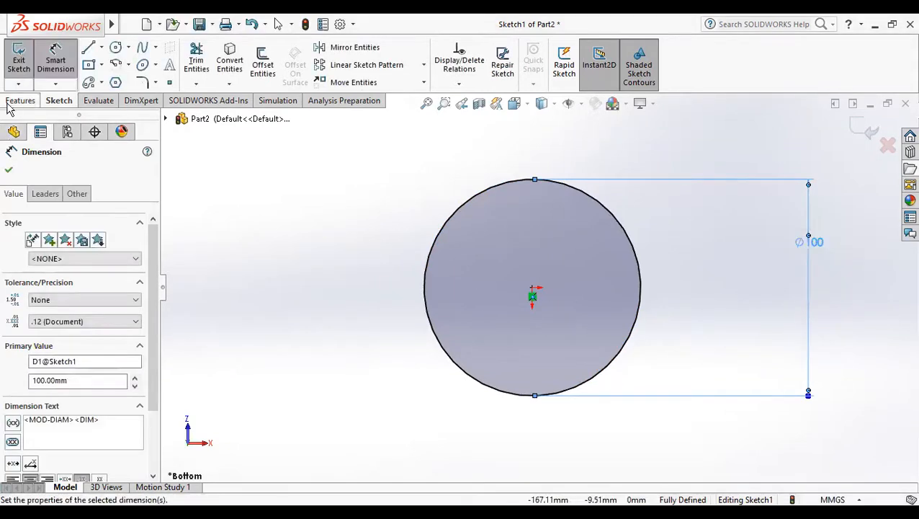
left_click(9, 169)
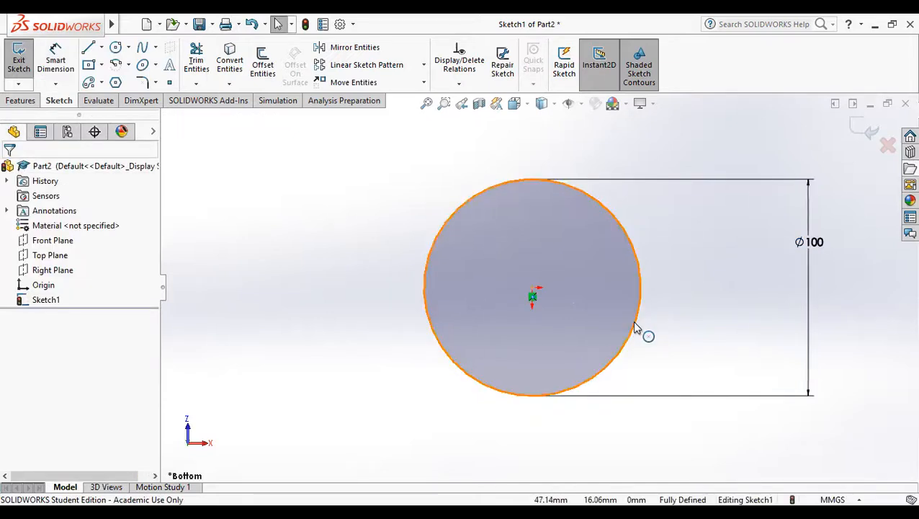
Step: Extrude the circle as a blind boss with a depth of 20 mm
left_click(31, 105)
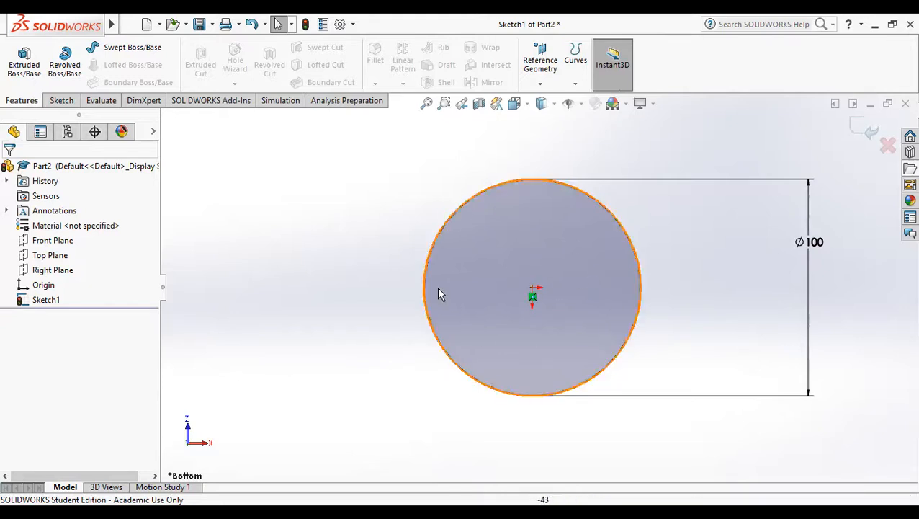
left_click(24, 63)
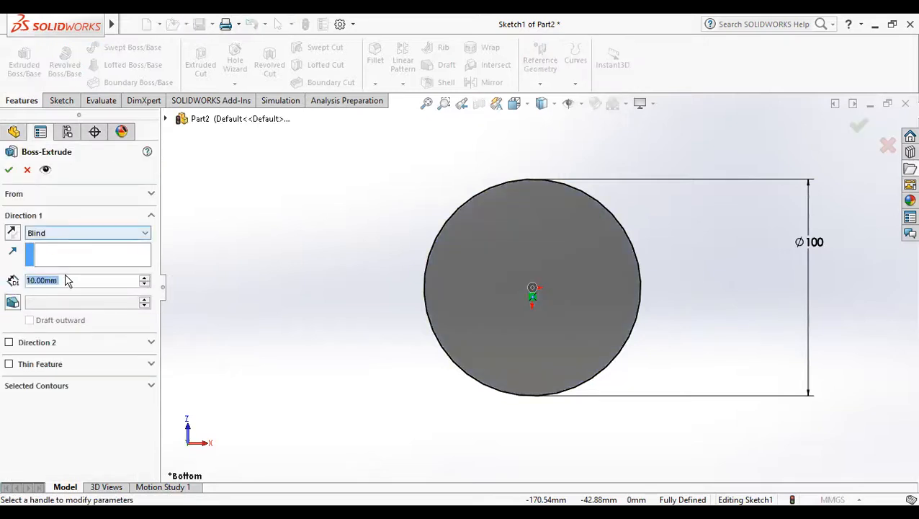
left_click(144, 278)
left_click(9, 169)
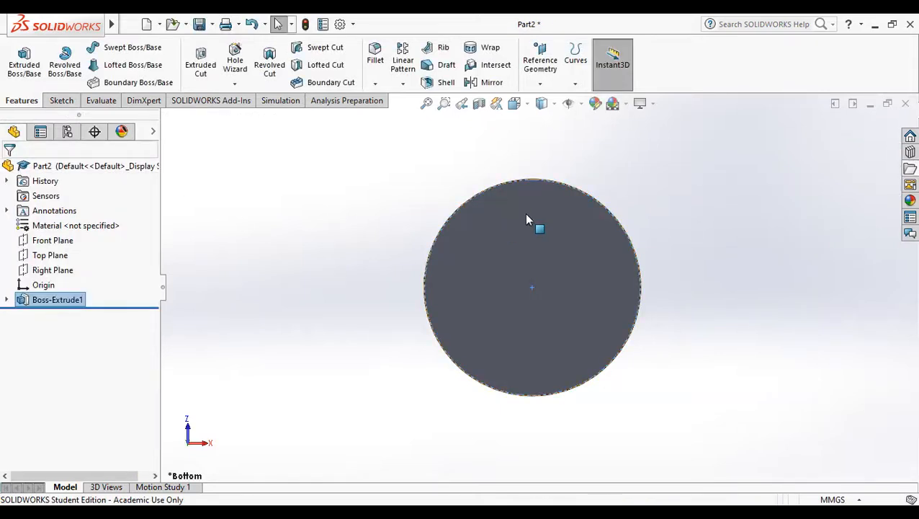
Step: Sketch a circle of about 61 mm diameter on the disc's flat face, centred on the origin
left_click(569, 250)
right_click(569, 250)
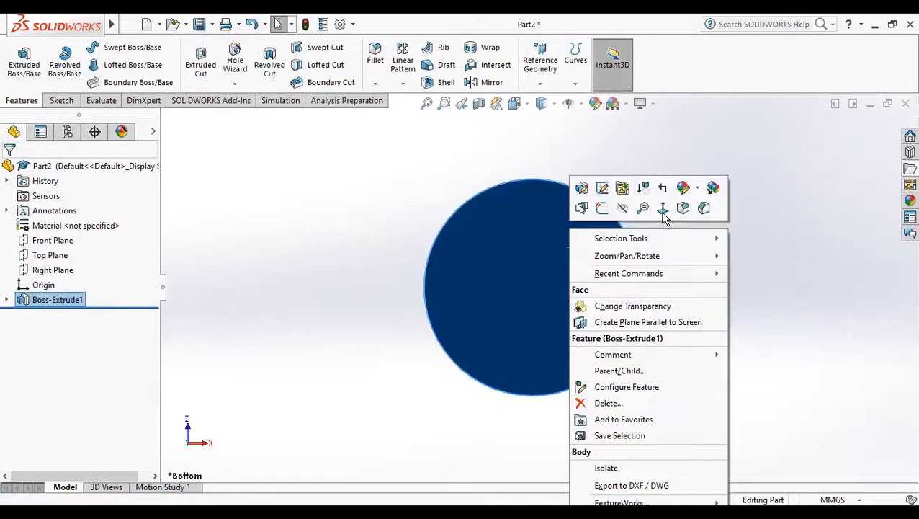
left_click(663, 209)
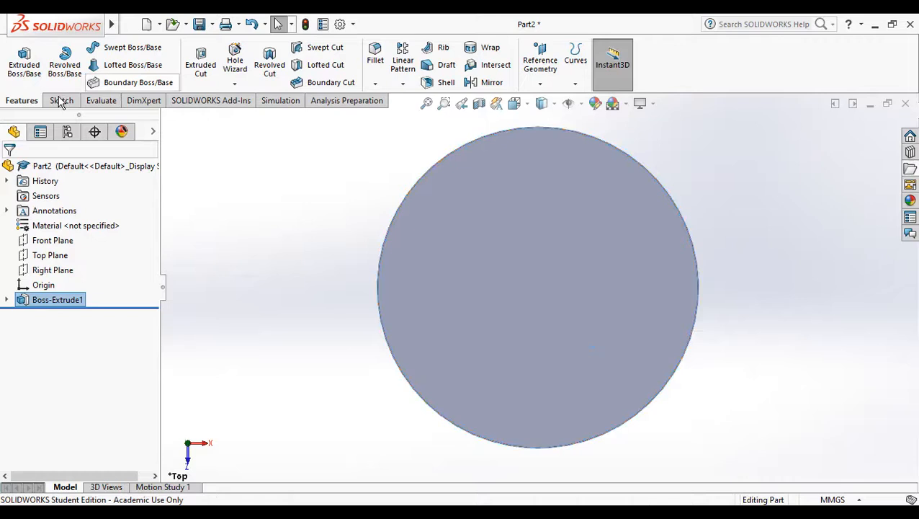
left_click(60, 100)
left_click(116, 47)
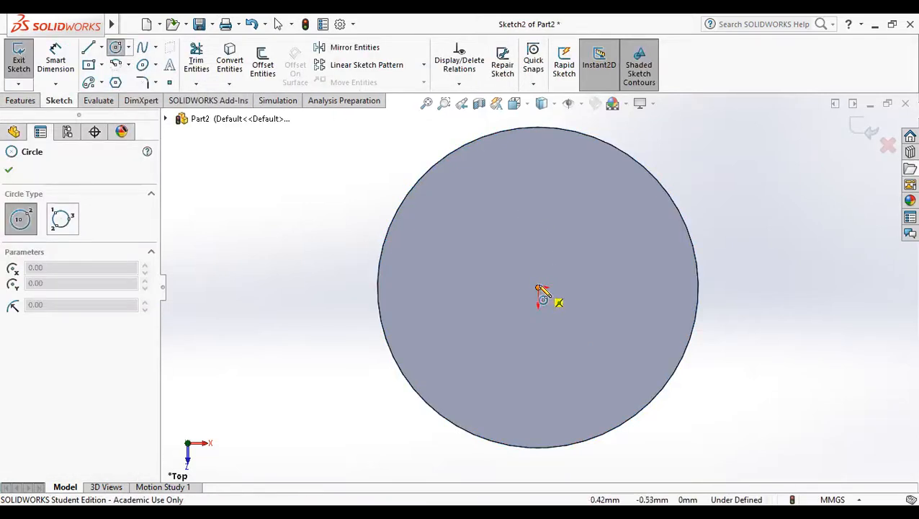
left_click(539, 288)
left_click(638, 306)
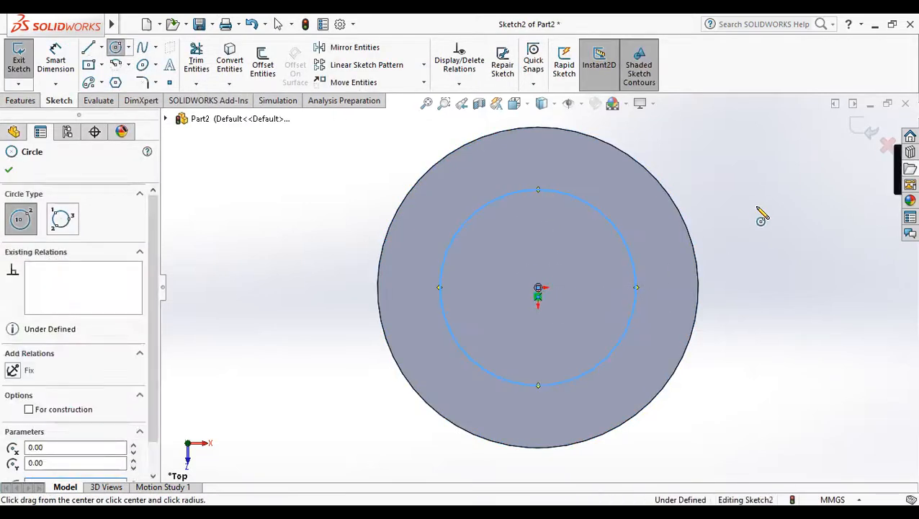
Step: Dimension the inner circle's diameter and set it to 70 mm
left_click(62, 72)
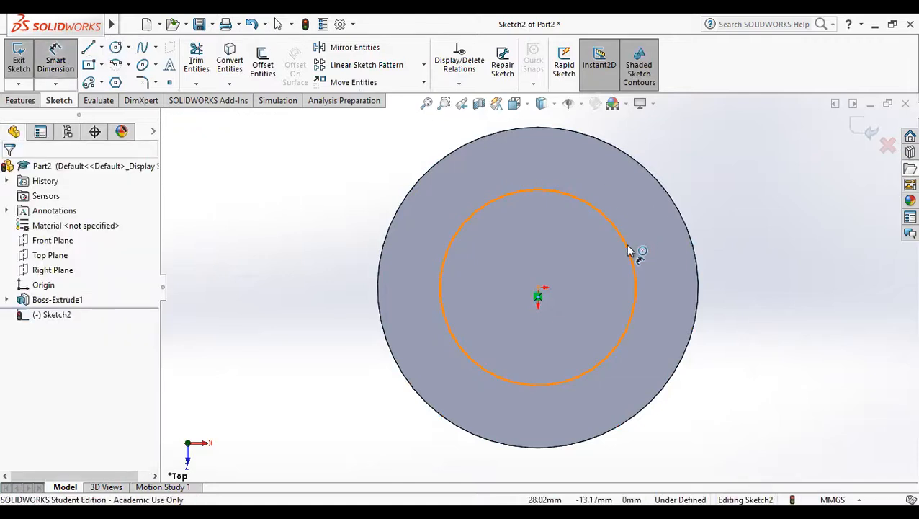
left_click(628, 250)
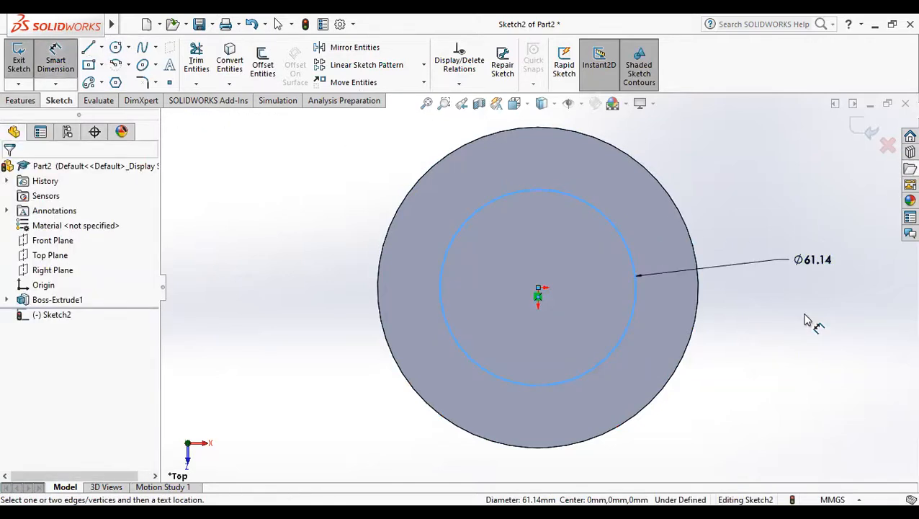
left_click(807, 321)
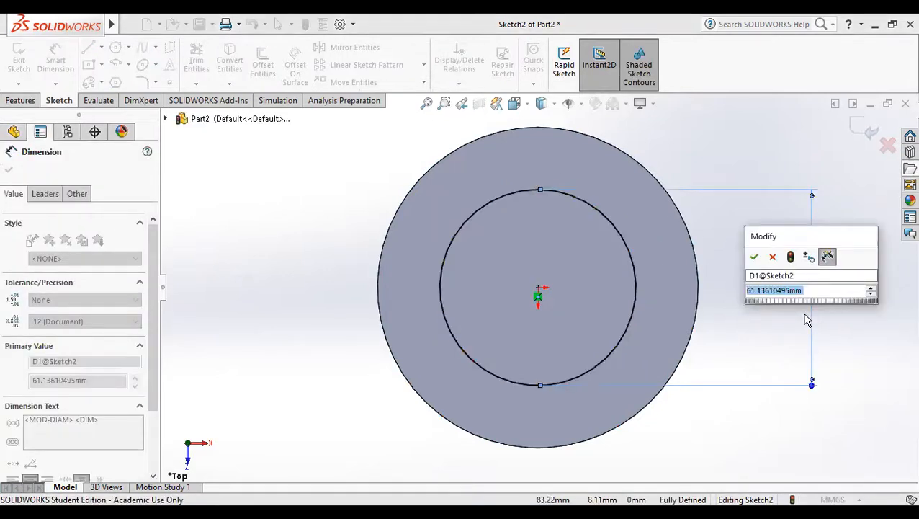
type("70")
key("Return")
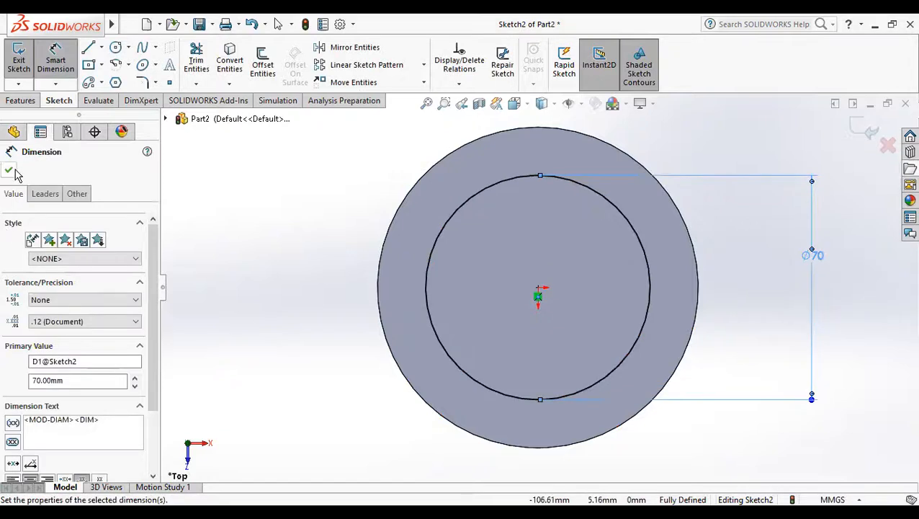
key("Escape")
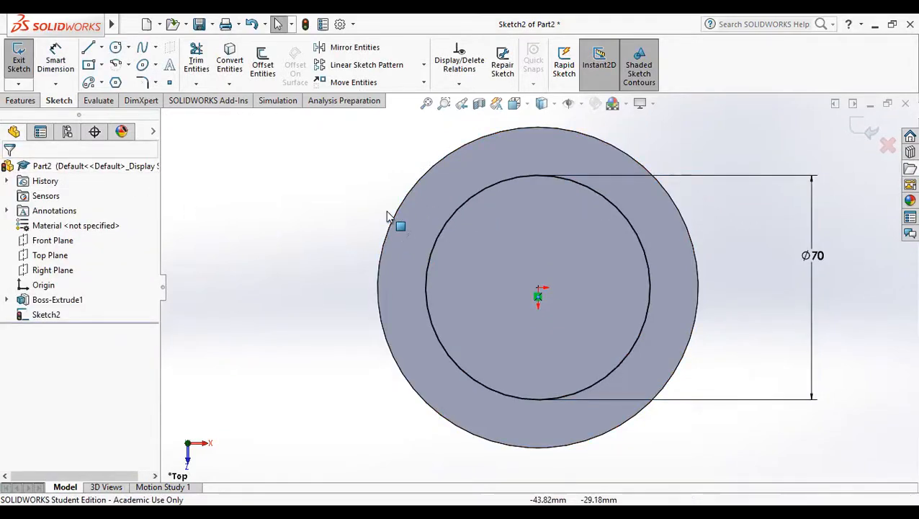
Step: Cut the inner circle through the disc with an Extruded Cut set to Through All
left_click(20, 101)
middle_click_drag(277, 230, 285, 166)
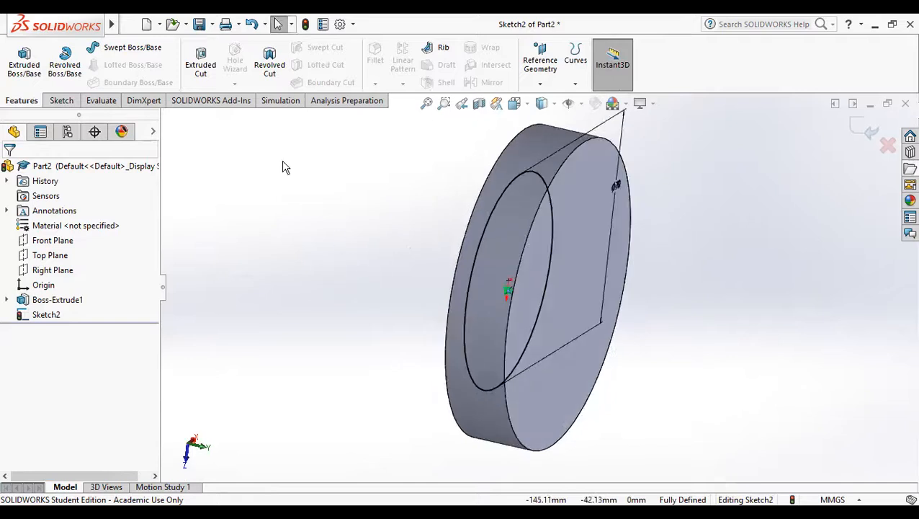
left_click(201, 68)
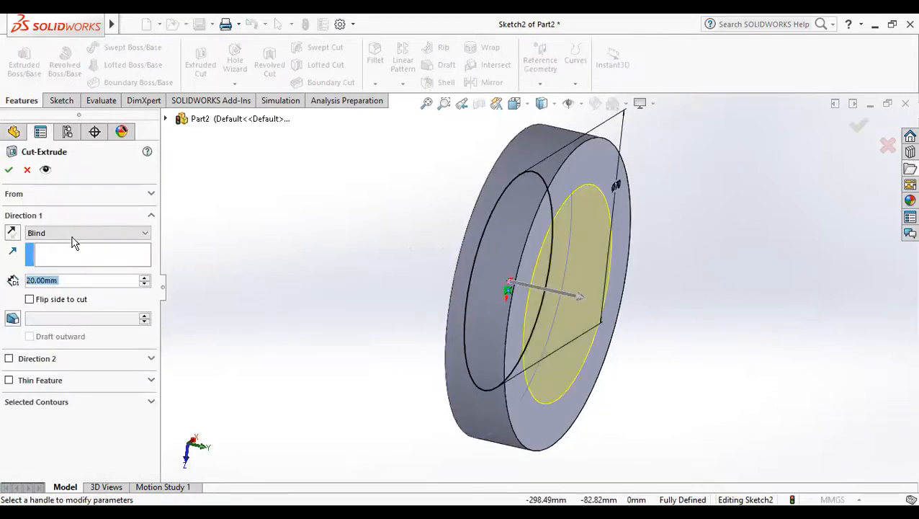
left_click(76, 232)
left_click(77, 254)
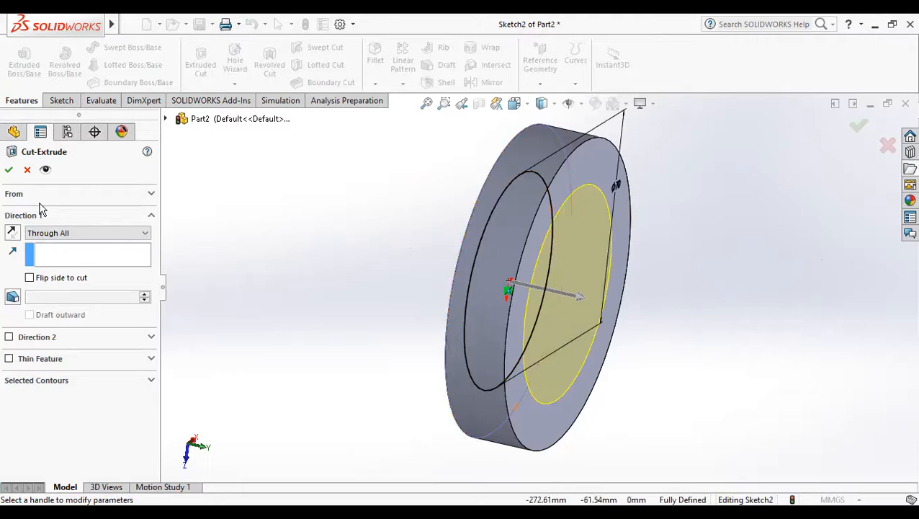
left_click(8, 172)
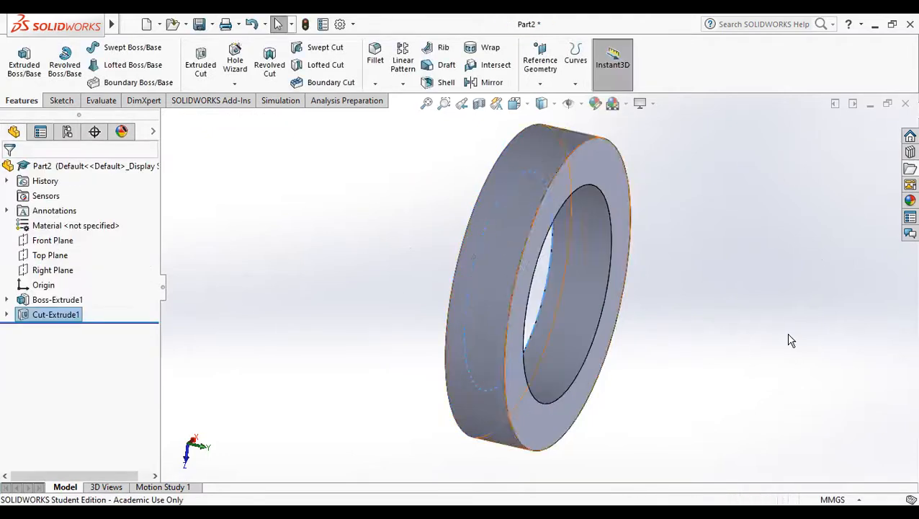
Step: Start a Save As of the ring part to the Desktop and set the file type to STL (*.stl)
middle_click_drag(796, 332, 710, 328)
middle_click_drag(780, 310, 762, 345)
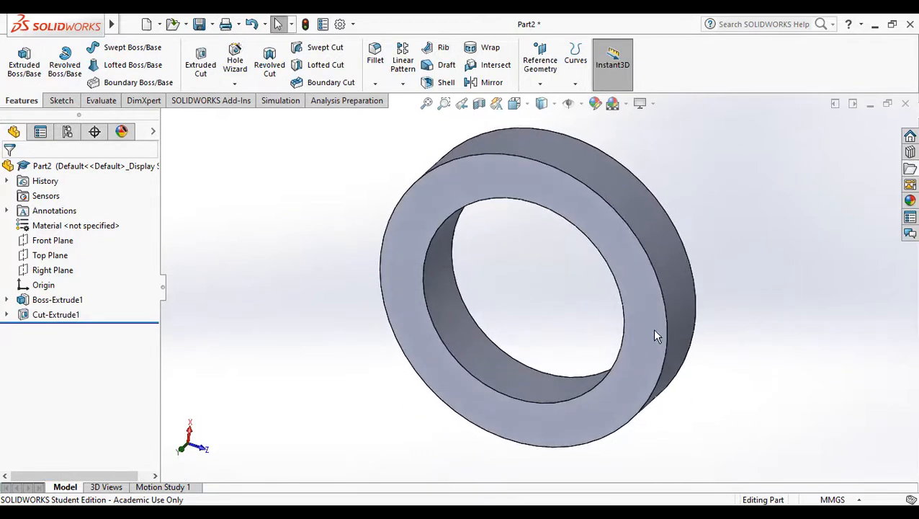
left_click(214, 25)
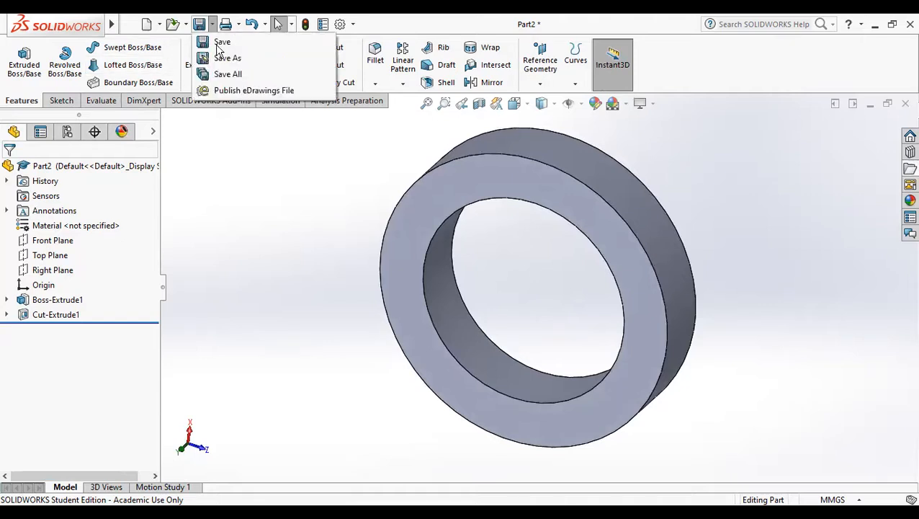
left_click(220, 59)
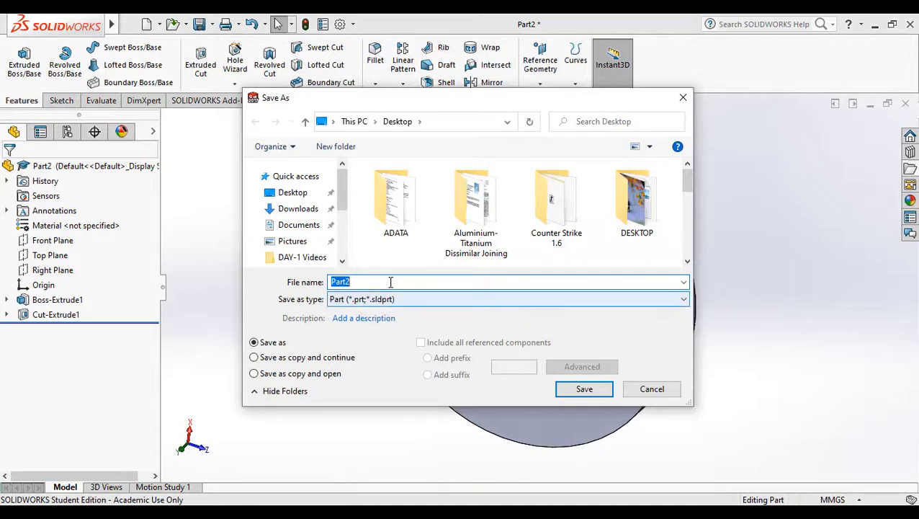
left_click(402, 305)
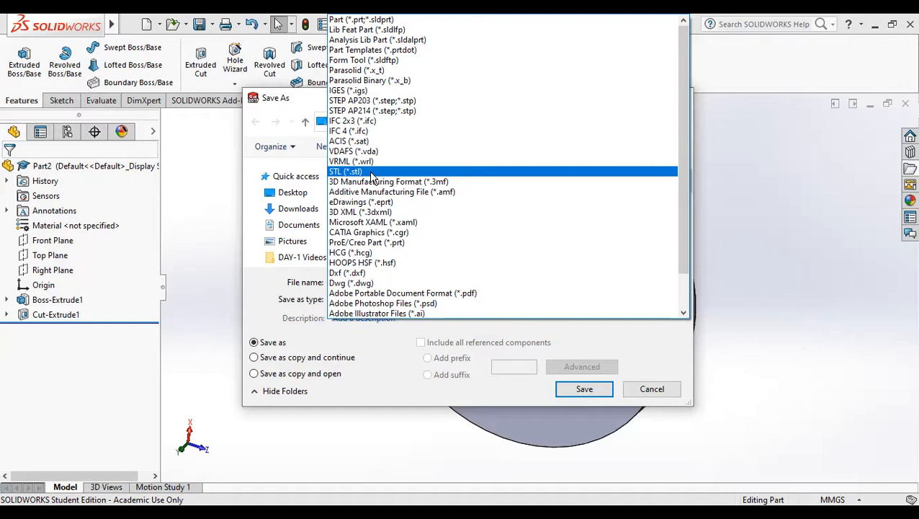
left_click(371, 172)
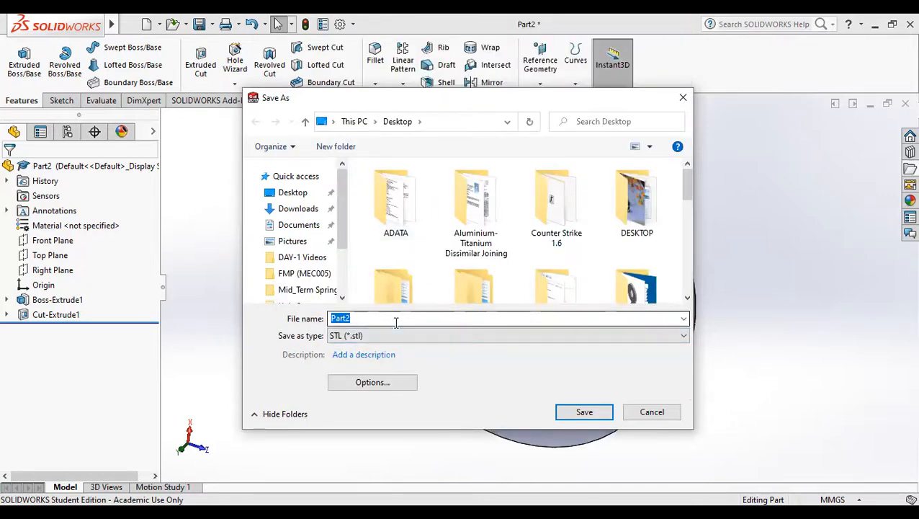
key("h")
key("c")
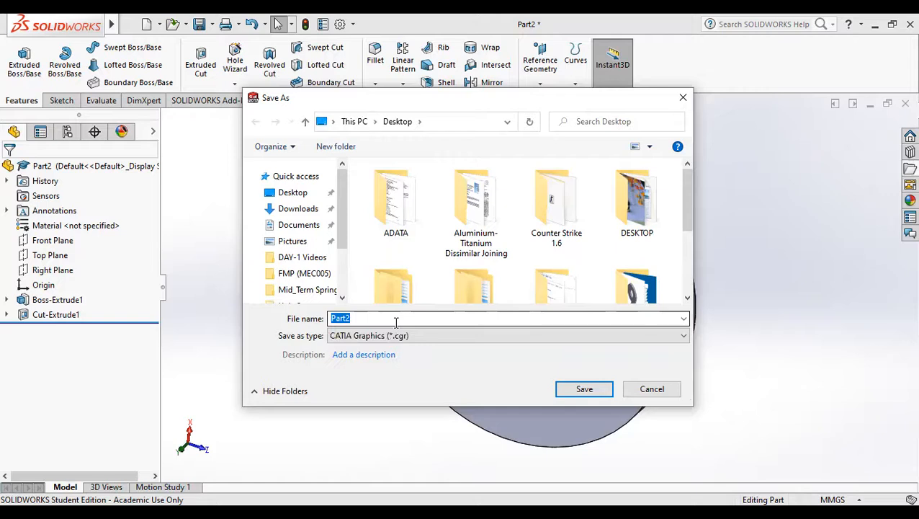
left_click(427, 337)
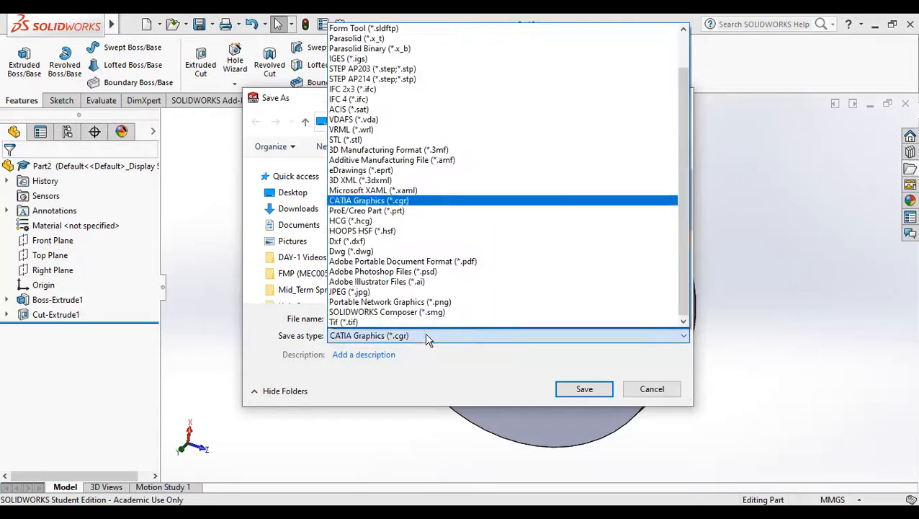
left_click(389, 139)
Step: Name the STL file H_C, save it and accept the export of its triangle mesh
left_click(383, 322)
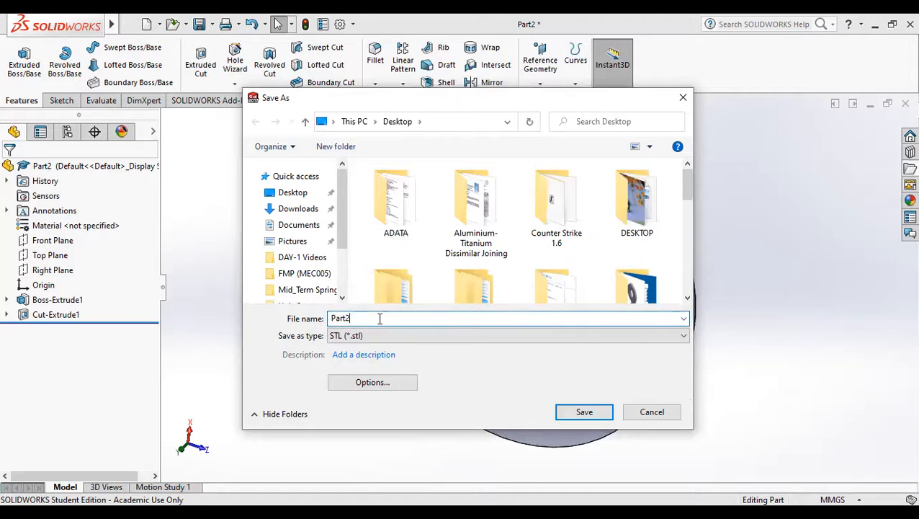
key("BackSpace")
key("BackSpace")
key("BackSpace")
key("BackSpace")
key("BackSpace")
left_click(582, 412)
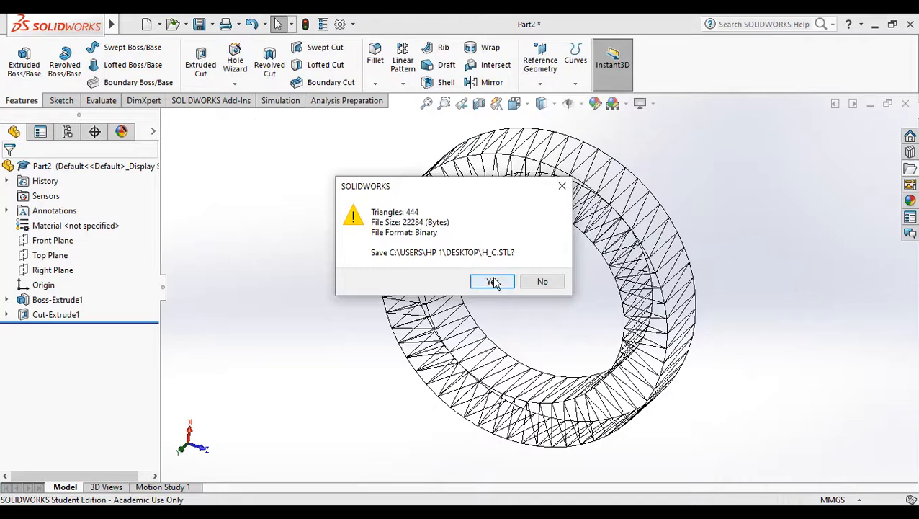
left_click_drag(472, 188, 215, 181)
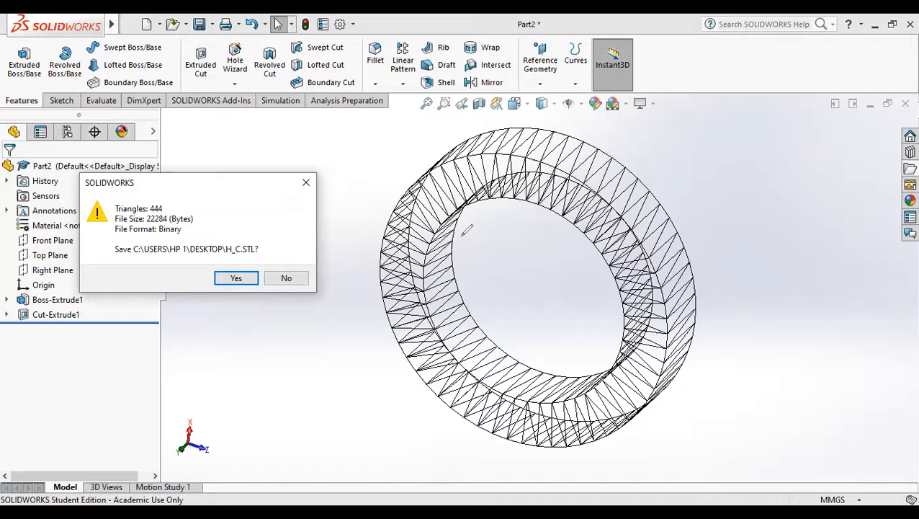
mouse_move(476, 171)
left_mouse_down()
mouse_move(484, 166)
mouse_move(486, 182)
mouse_move(494, 156)
left_mouse_up()
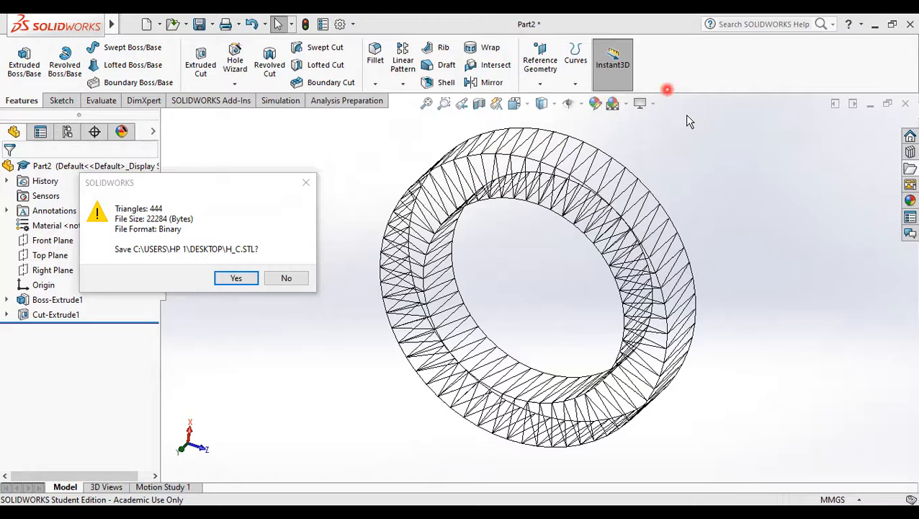
left_click(247, 279)
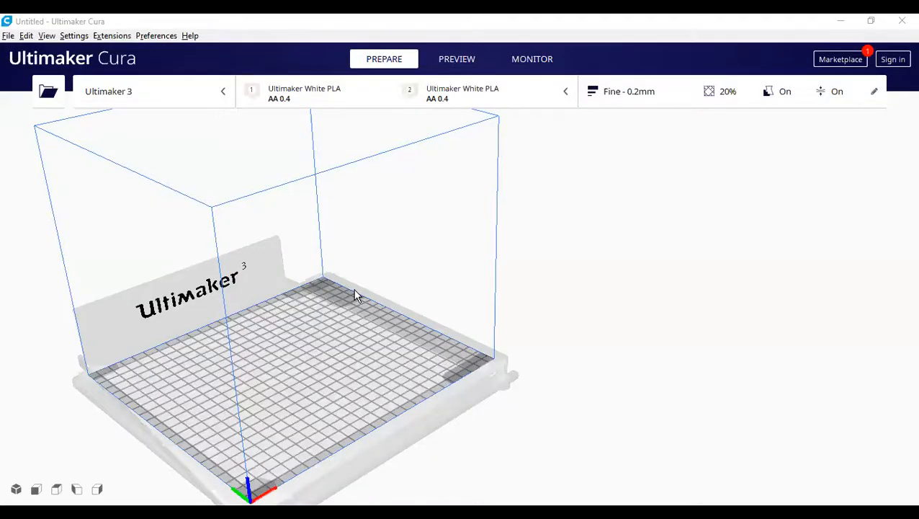
Step: Switch to Ultimaker Cura and select the Ultimaker 3 preset printer
mouse_move(353, 271)
right_mouse_down()
mouse_move(465, 257)
mouse_move(351, 259)
right_mouse_up()
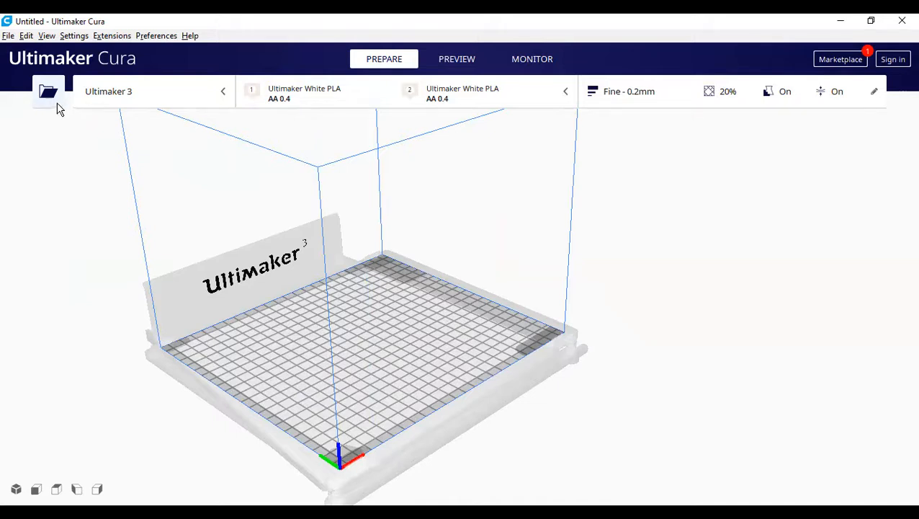
left_click(158, 101)
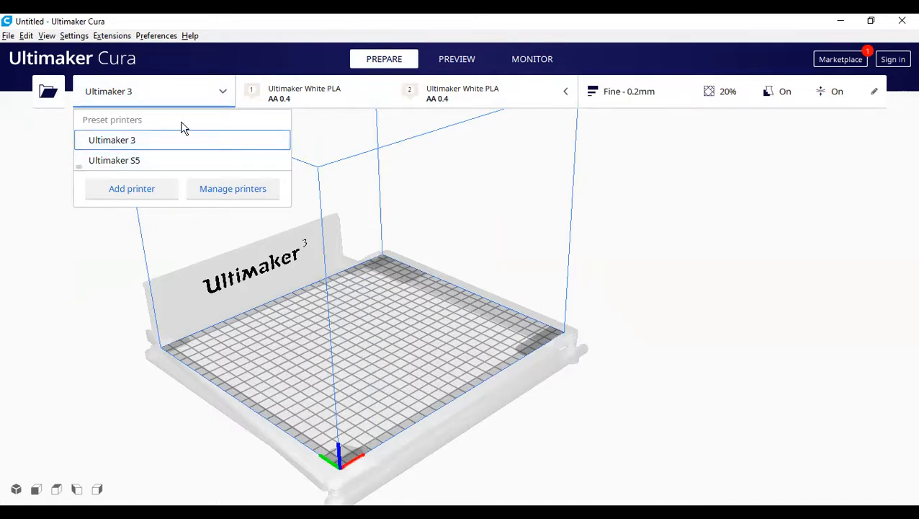
left_click(150, 147)
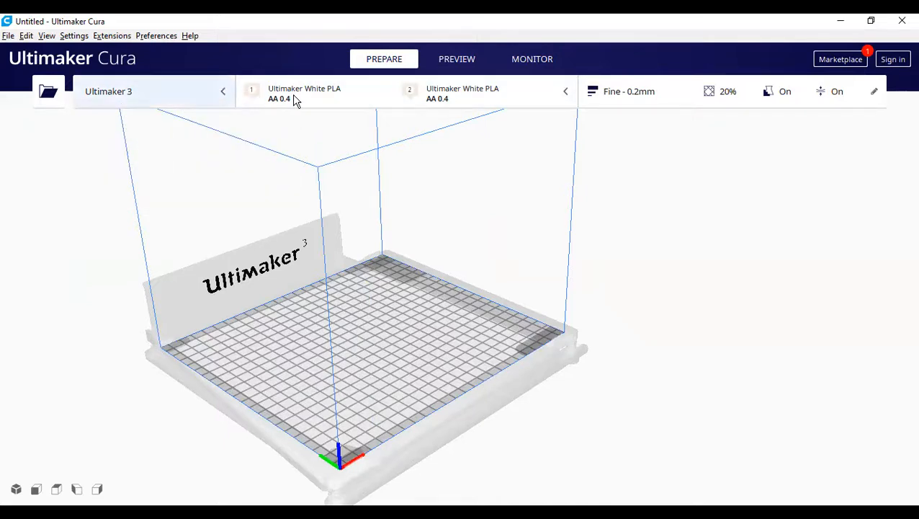
Step: Review the material and print core settings of extruders 1 and 2, including the list of Ultimaker materials
left_click(329, 90)
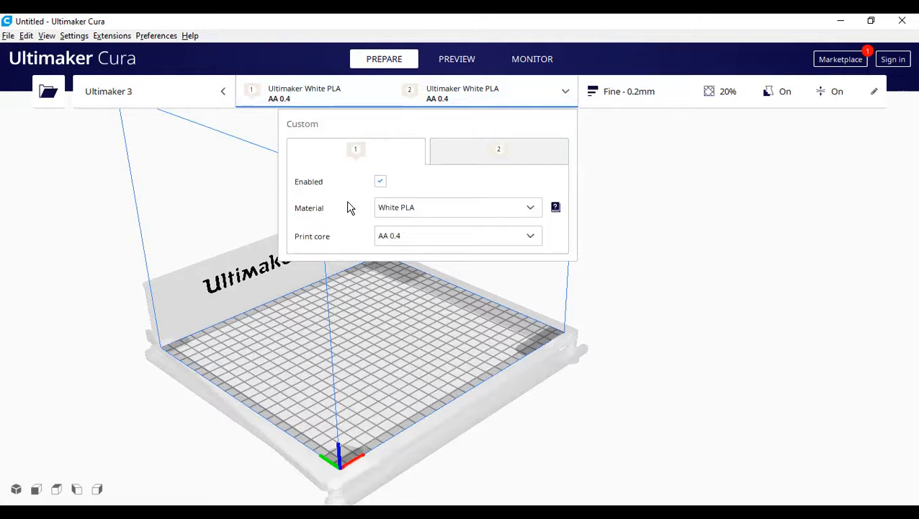
left_click(425, 209)
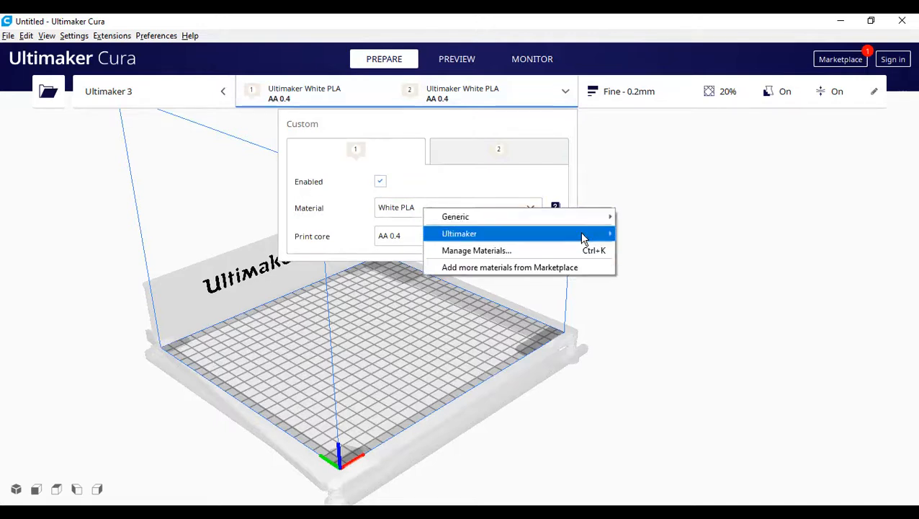
mouse_move(582, 235)
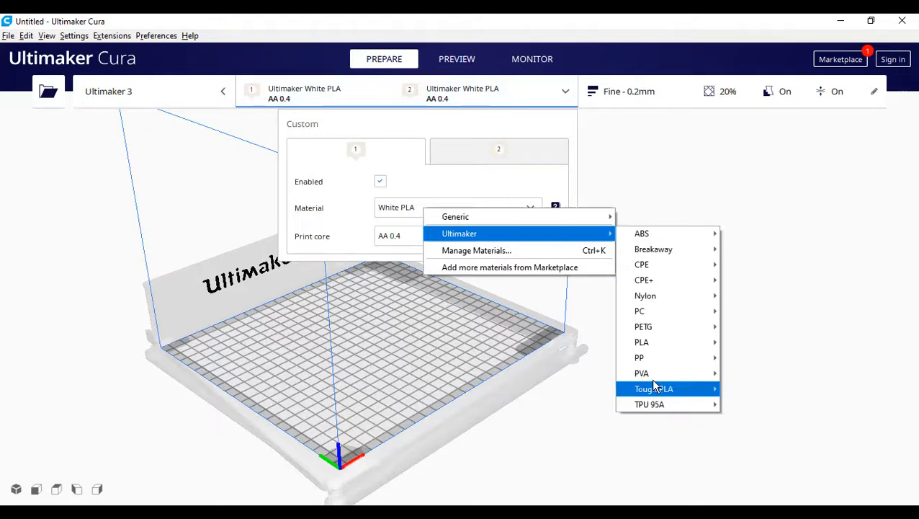
mouse_move(688, 377)
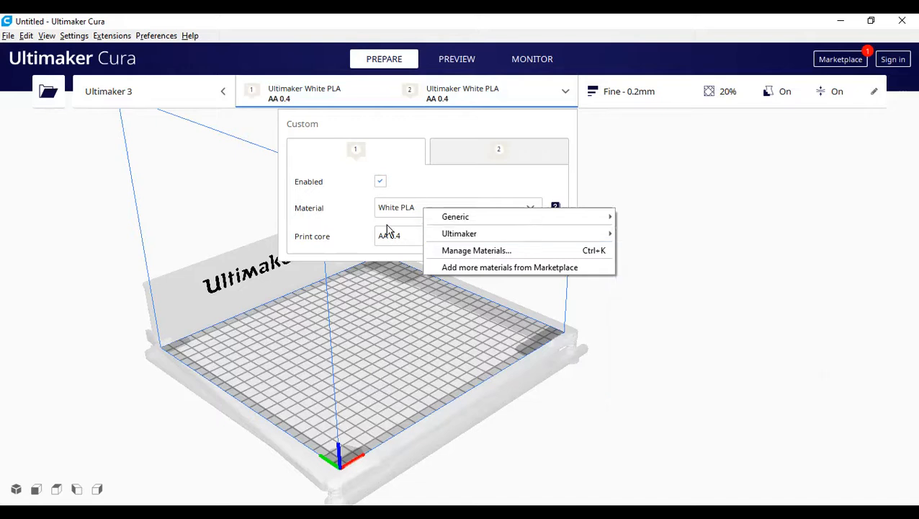
left_click(299, 241)
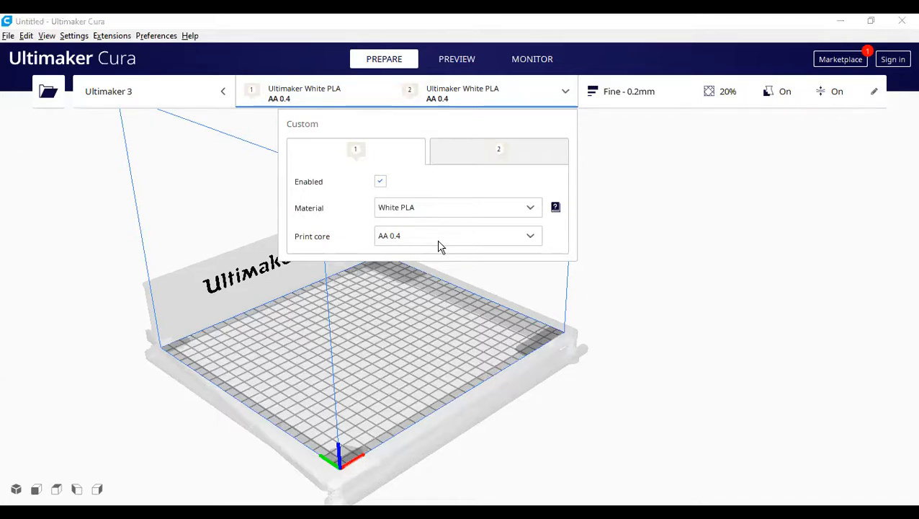
left_click(377, 120)
left_click(357, 99)
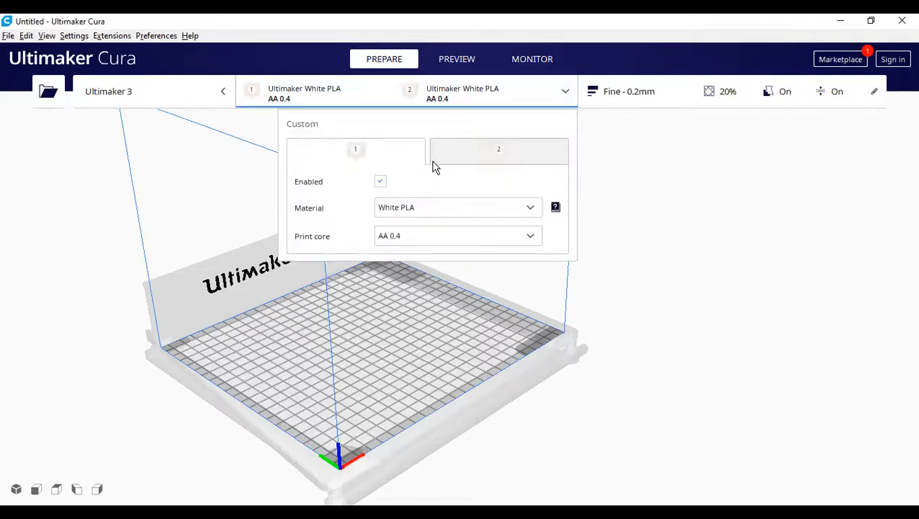
left_click(471, 156)
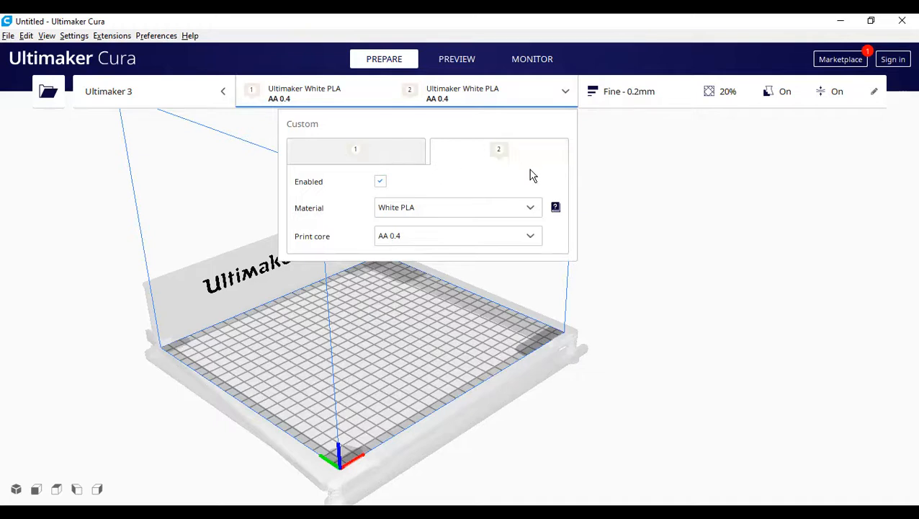
left_click(489, 210)
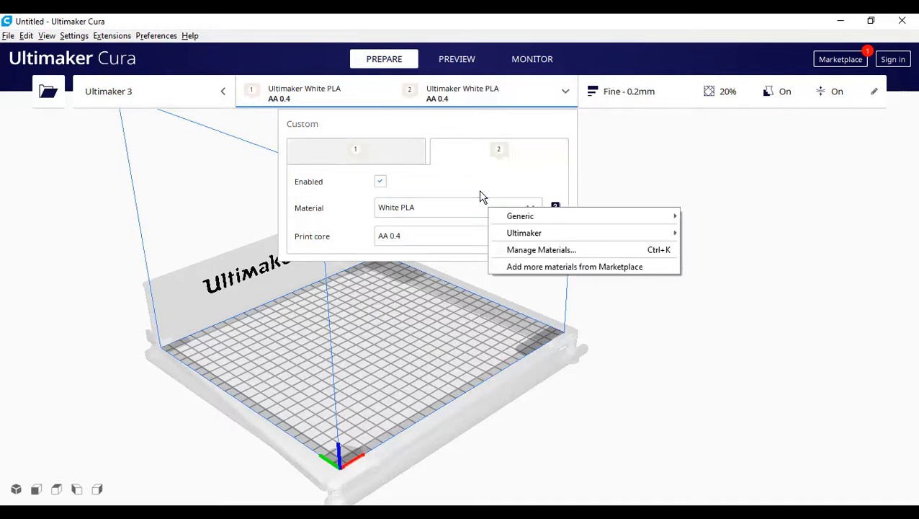
left_click(484, 196)
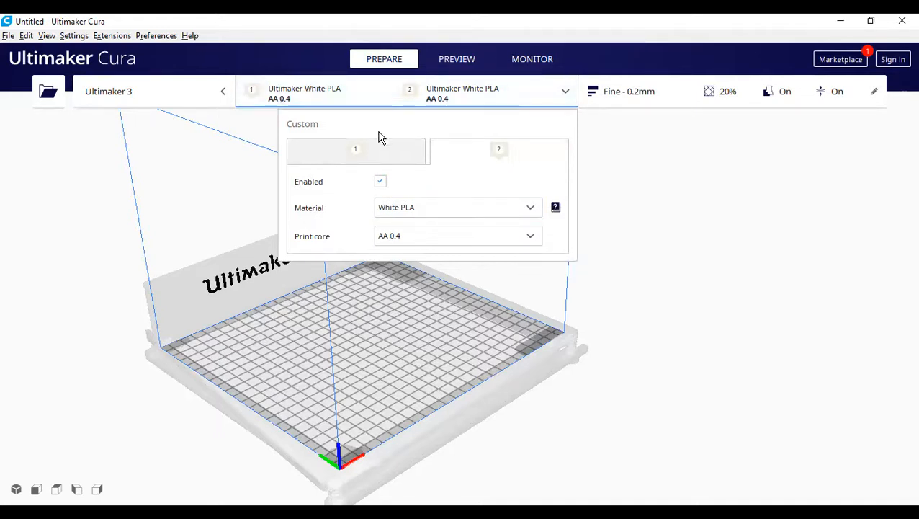
left_click(378, 156)
left_click(465, 164)
left_click(453, 210)
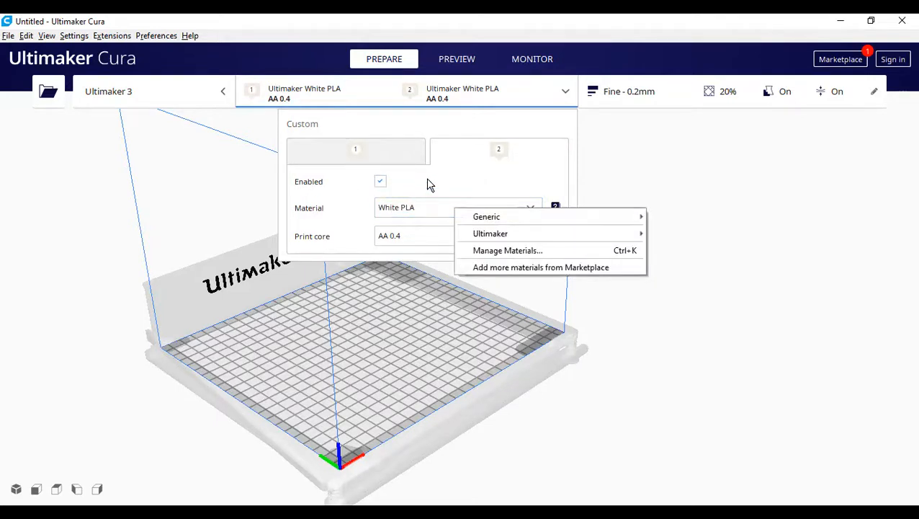
left_click(432, 208)
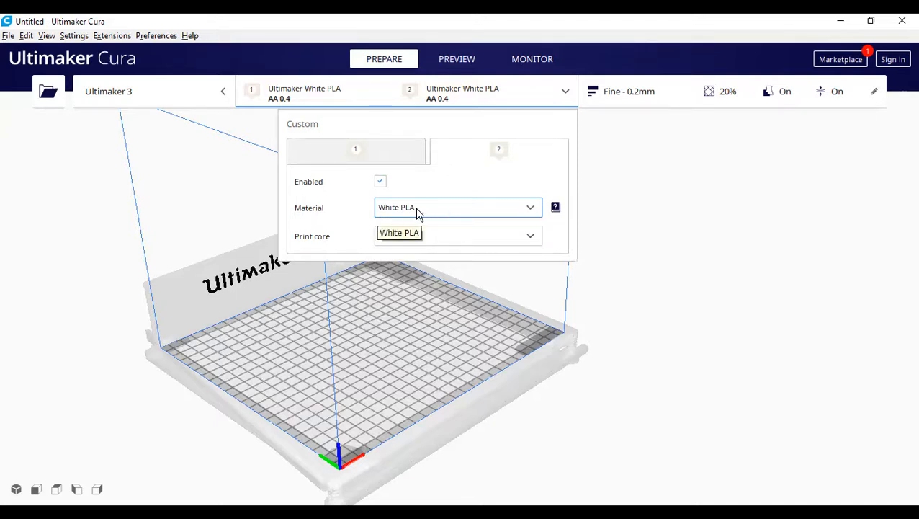
Step: Set extruder 2's material to Ultimaker Natural PVA and discard the customized profile settings
left_click(467, 207)
mouse_move(527, 232)
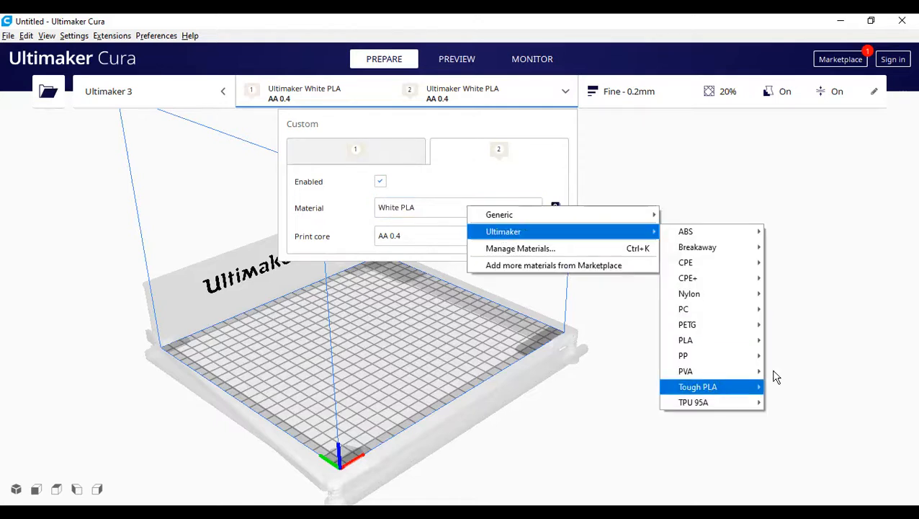
left_click(599, 367)
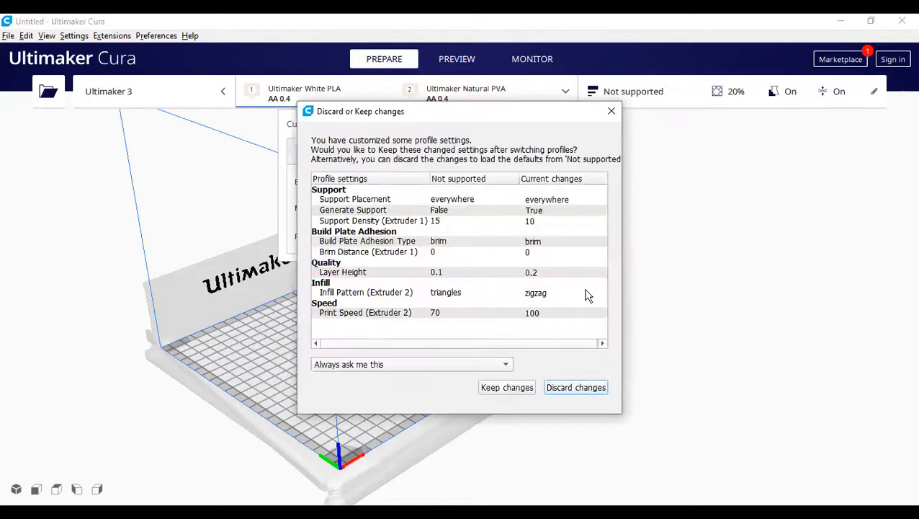
left_click(588, 387)
Step: Look through the Ultimaker PLA colours available for extruder 1 and close the material configuration
left_click(393, 147)
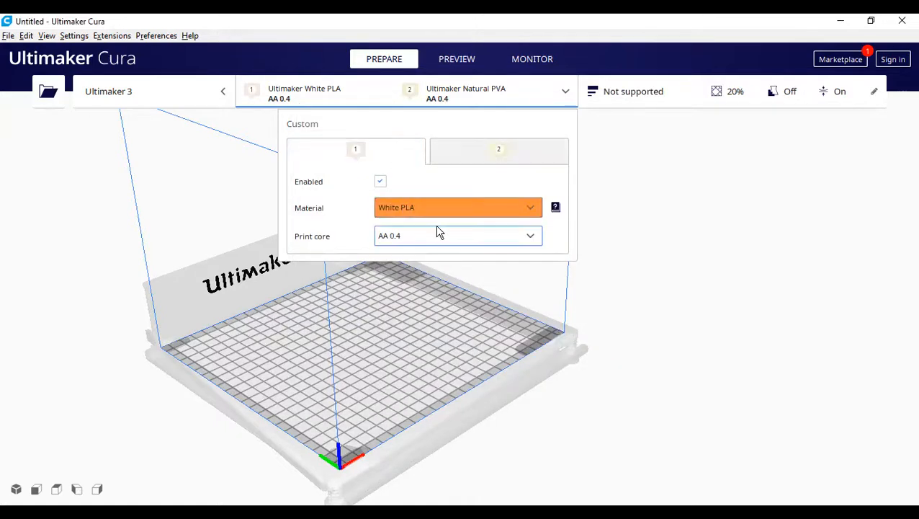
left_click(465, 211)
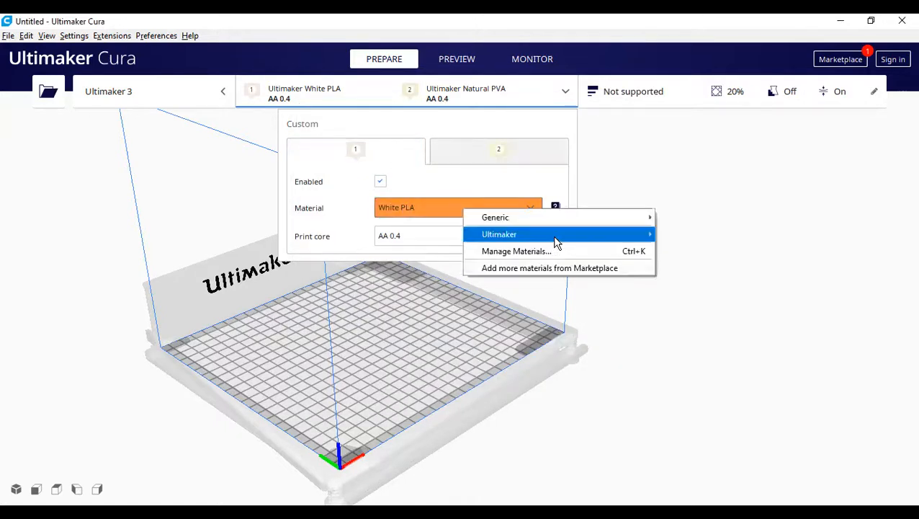
mouse_move(555, 237)
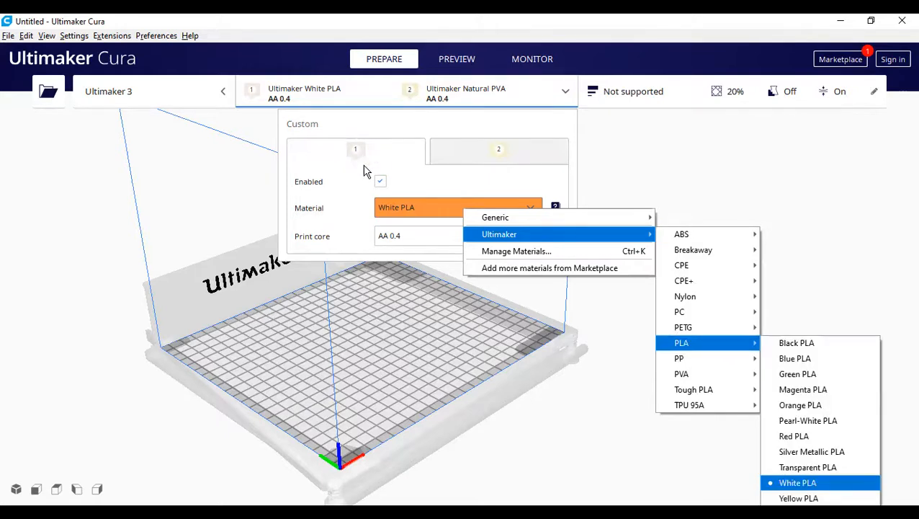
left_click(395, 167)
left_click(344, 93)
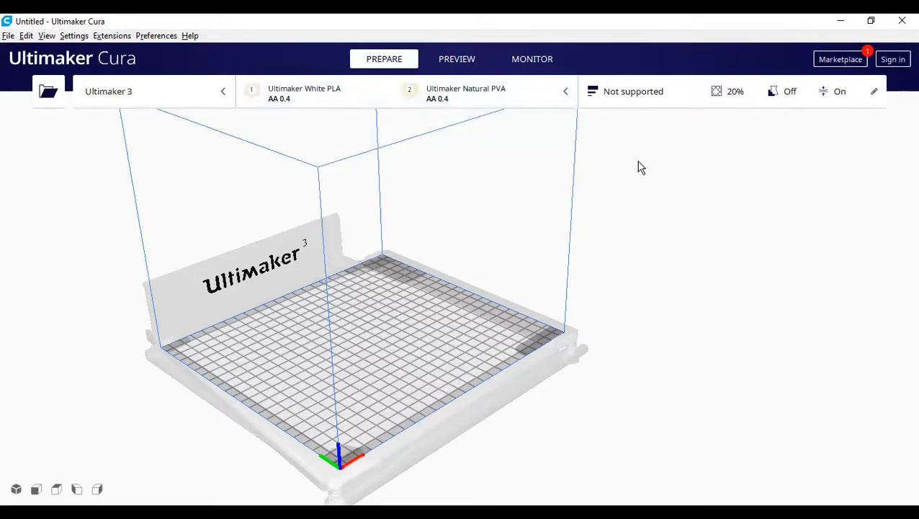
Step: Open the print settings and disable extruder 2 in the material configuration
left_click(649, 104)
left_click(472, 94)
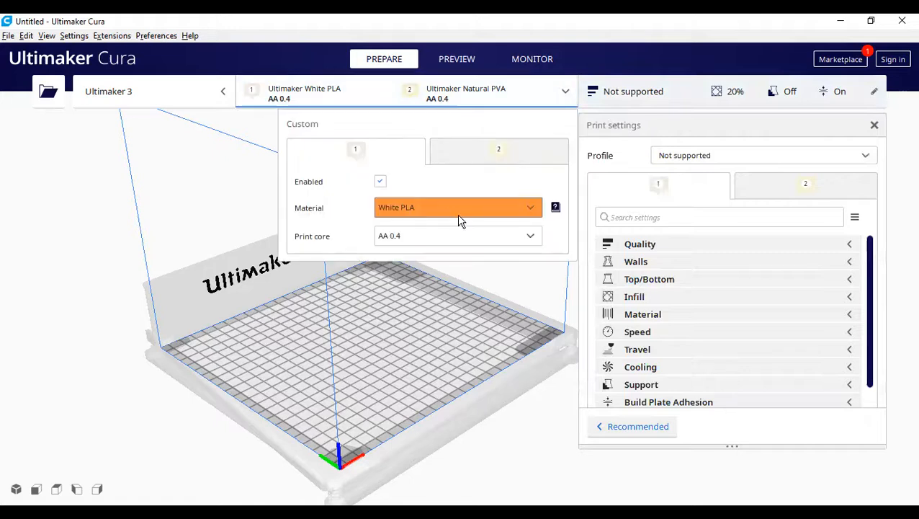
left_click(497, 152)
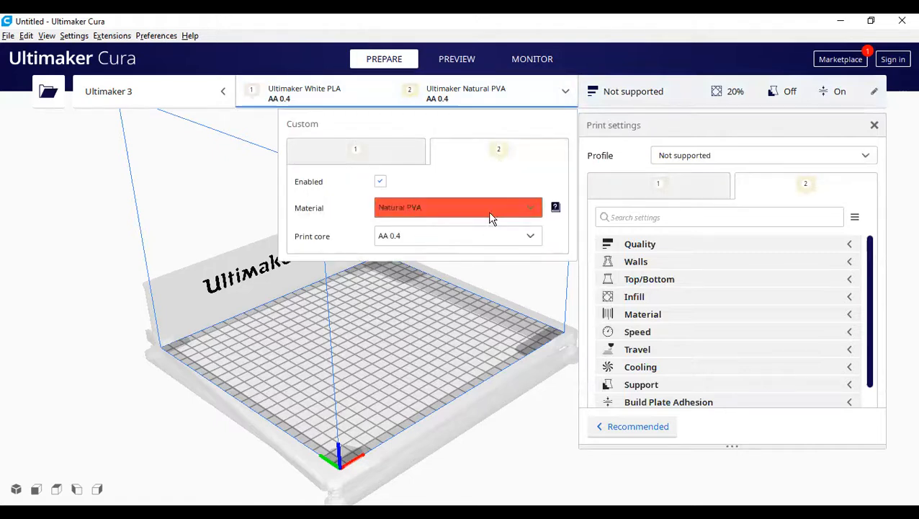
left_click(490, 216)
left_click(380, 182)
left_click(381, 181)
left_click(381, 159)
left_click(382, 183)
left_click(382, 183)
left_click(457, 152)
left_click(381, 181)
left_click(400, 154)
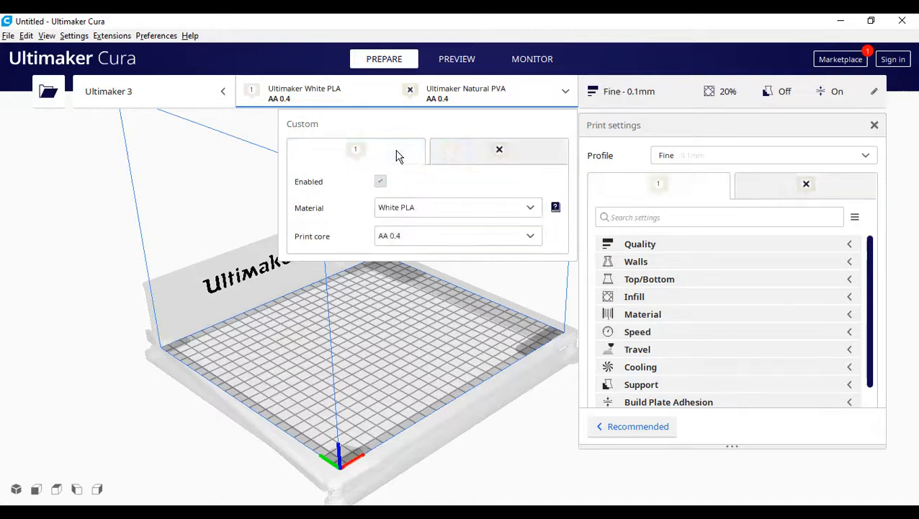
Step: Close the material configuration and look through the available print profiles, keeping Fine - 0.1 mm
left_click(389, 97)
left_click(644, 107)
left_click(648, 104)
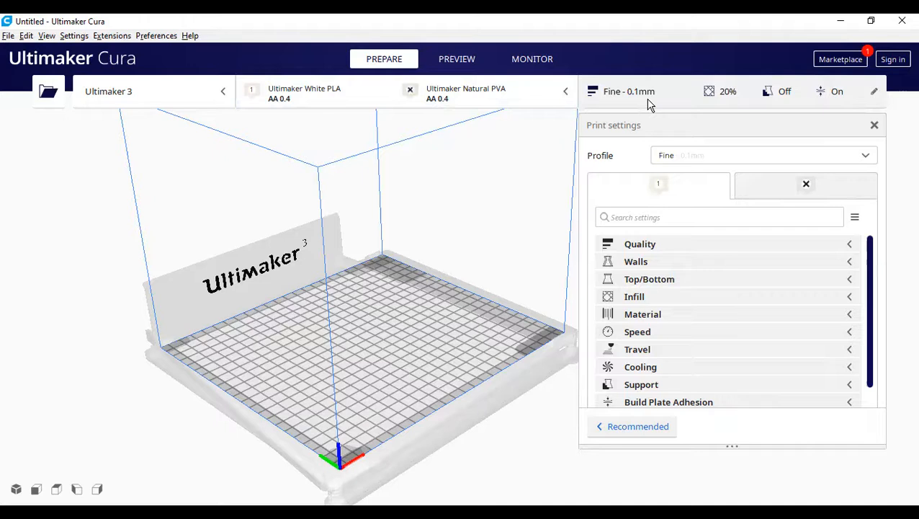
left_click(730, 163)
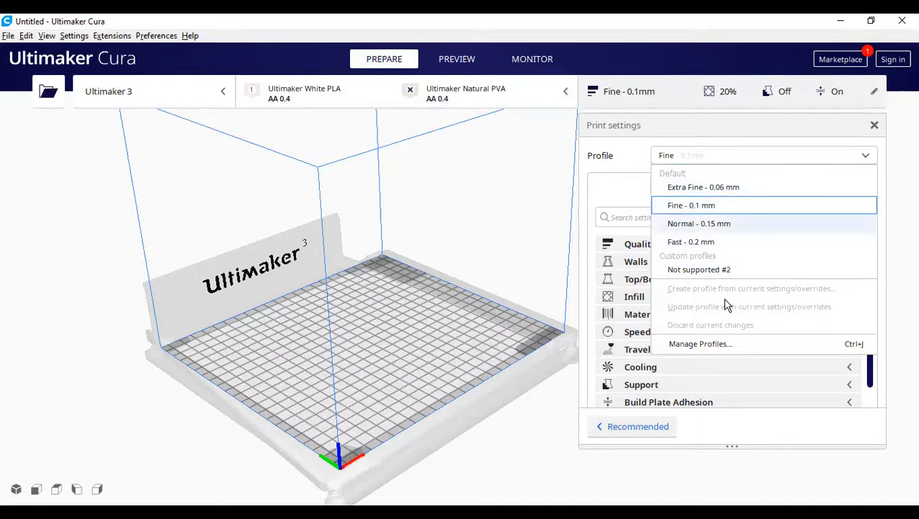
left_click(685, 208)
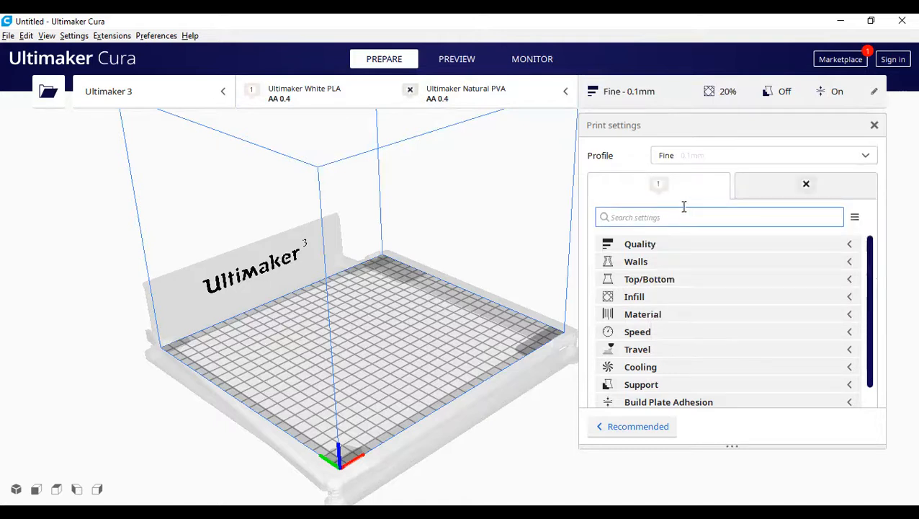
Step: Review the layer height in the Quality settings and compare it with the profile options
left_click(679, 246)
left_click(680, 245)
left_click(681, 247)
mouse_move(672, 265)
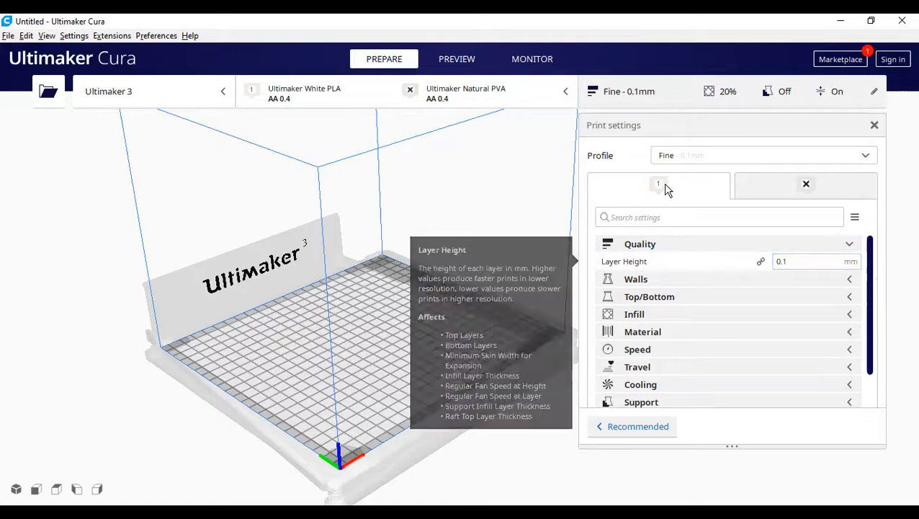
left_click(666, 155)
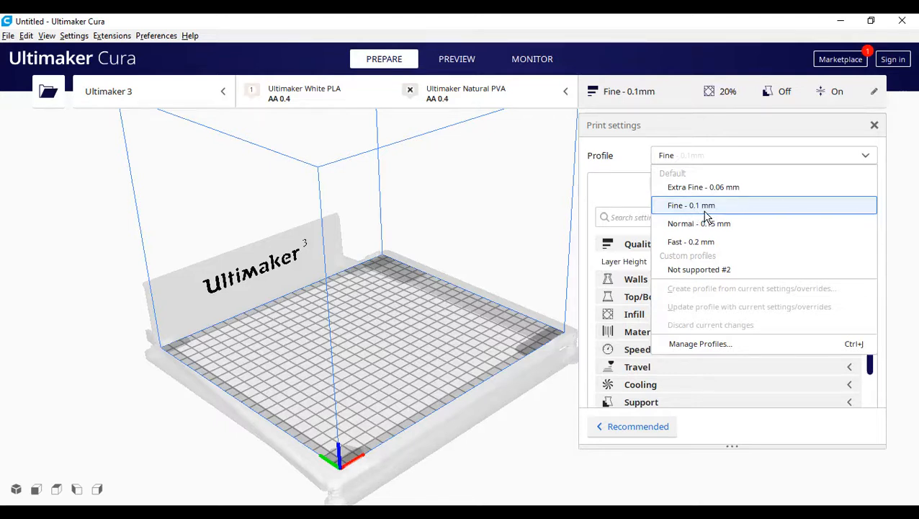
left_click(656, 160)
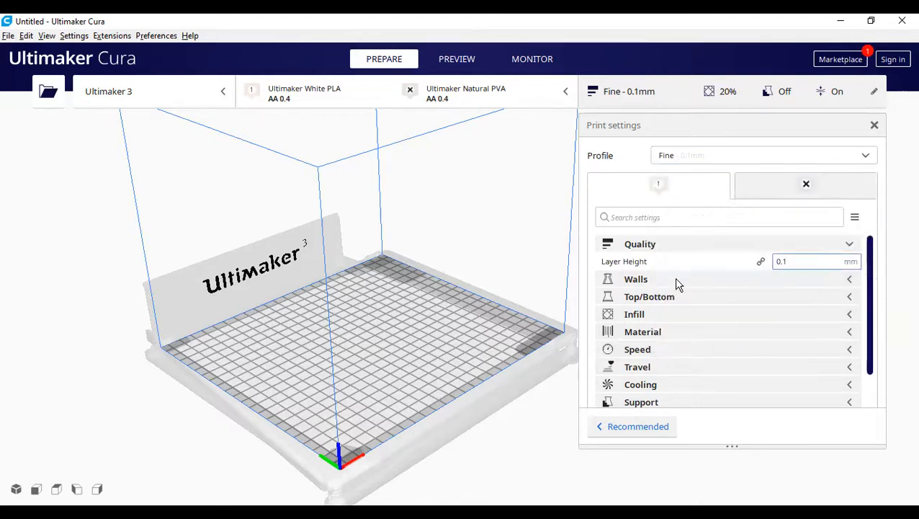
left_click(716, 246)
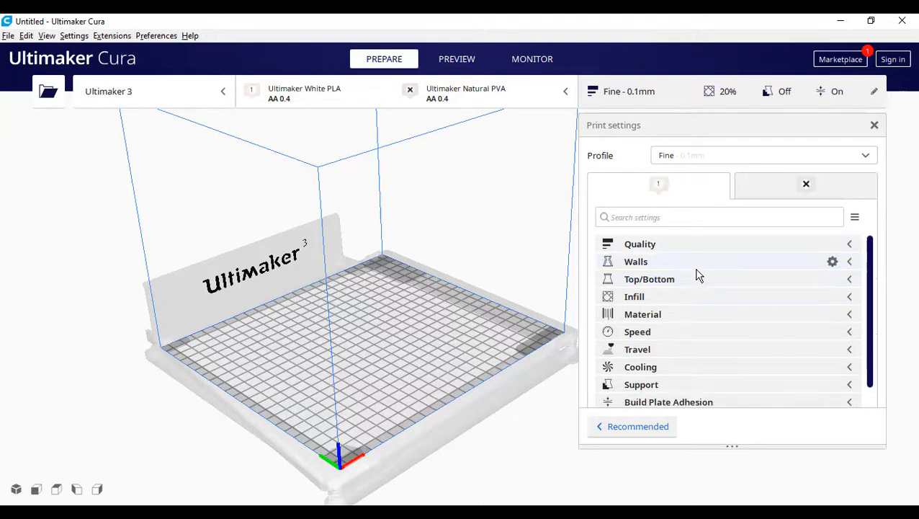
Step: Review the wall thickness and wall line count in the Walls settings
left_click(693, 263)
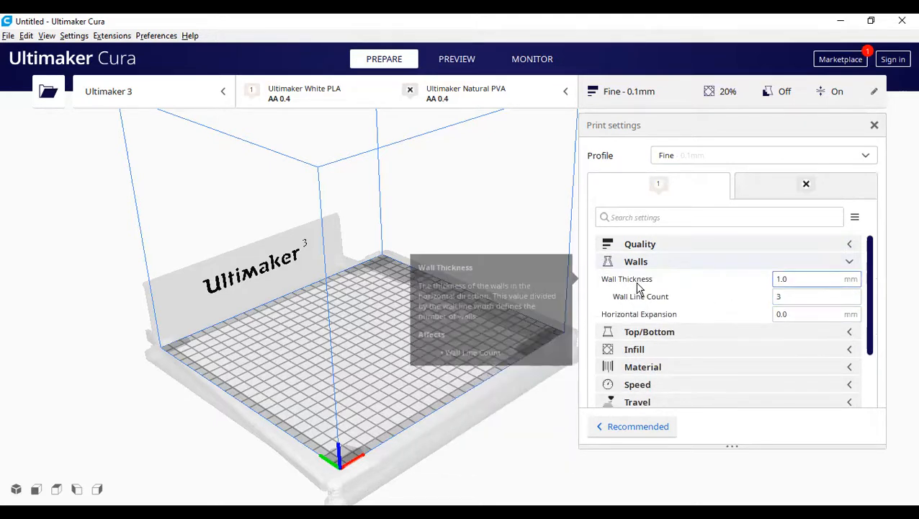
key("Tab")
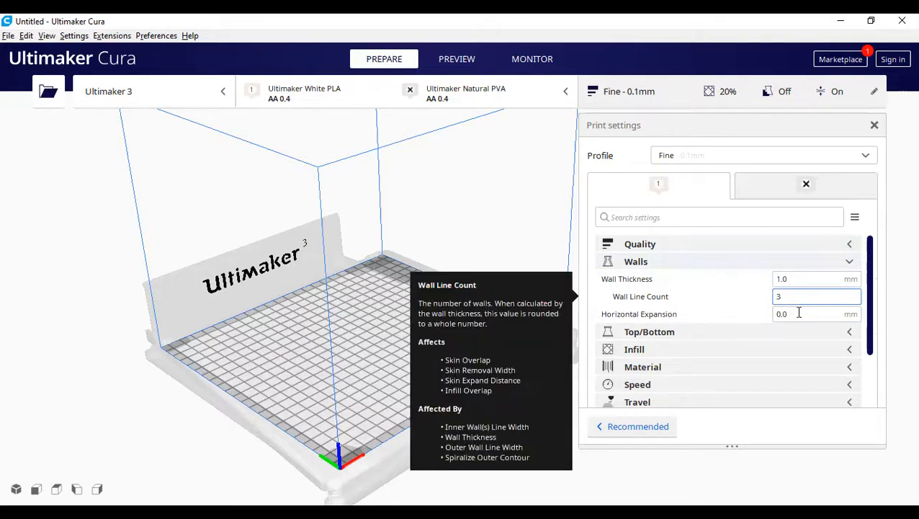
key("shift+Tab")
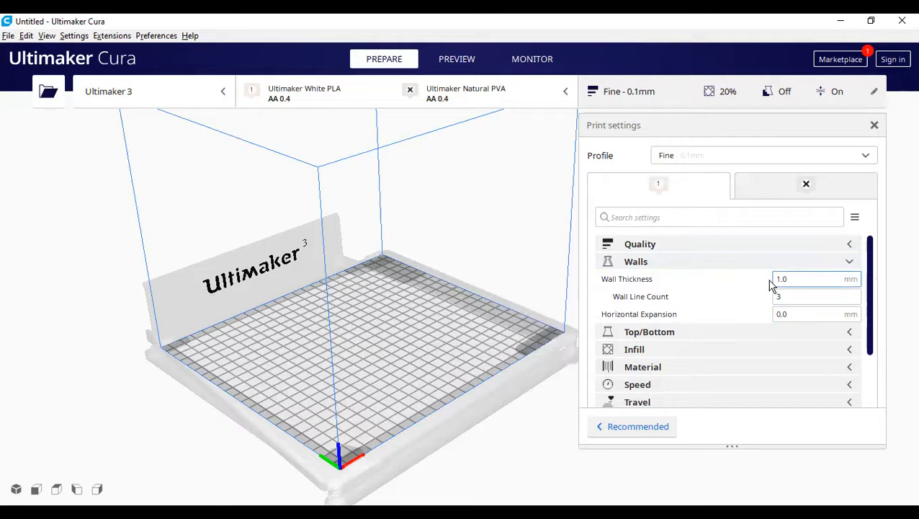
left_click(776, 300)
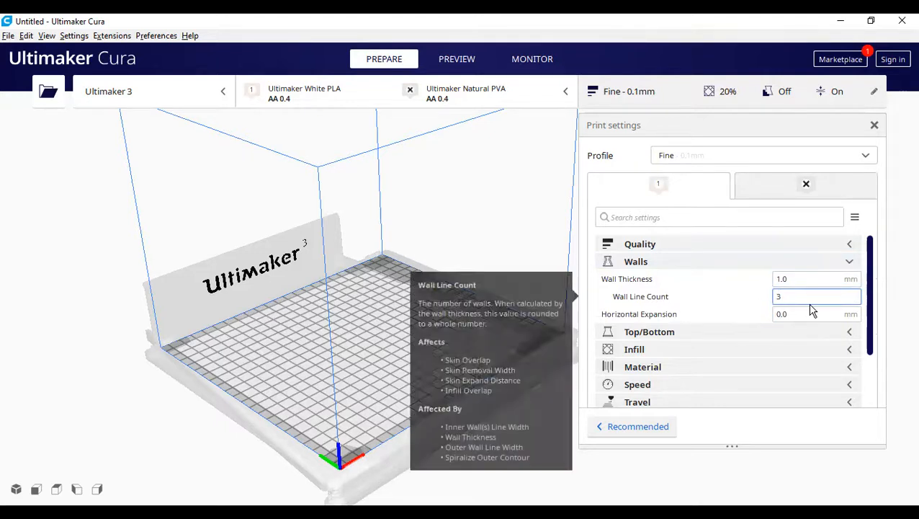
left_click(741, 264)
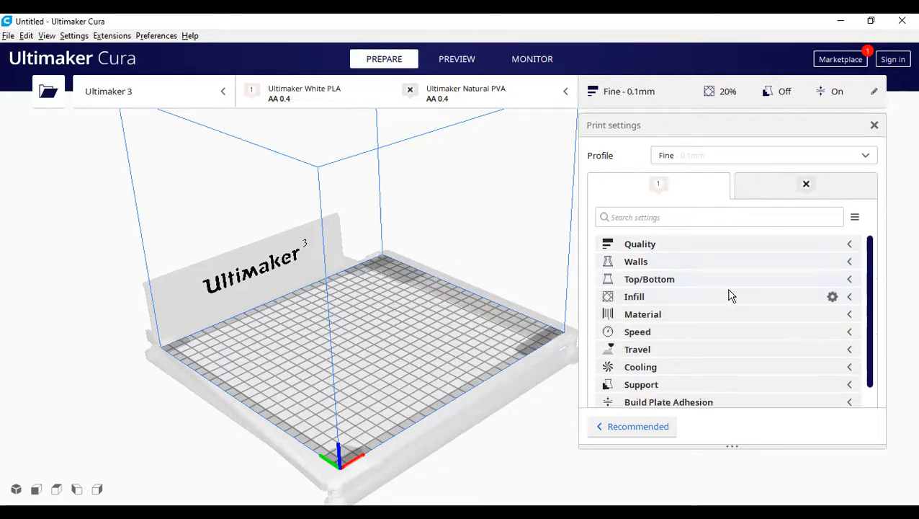
Step: Set the number of top layers to 5 in the Top/Bottom settings
left_click(732, 285)
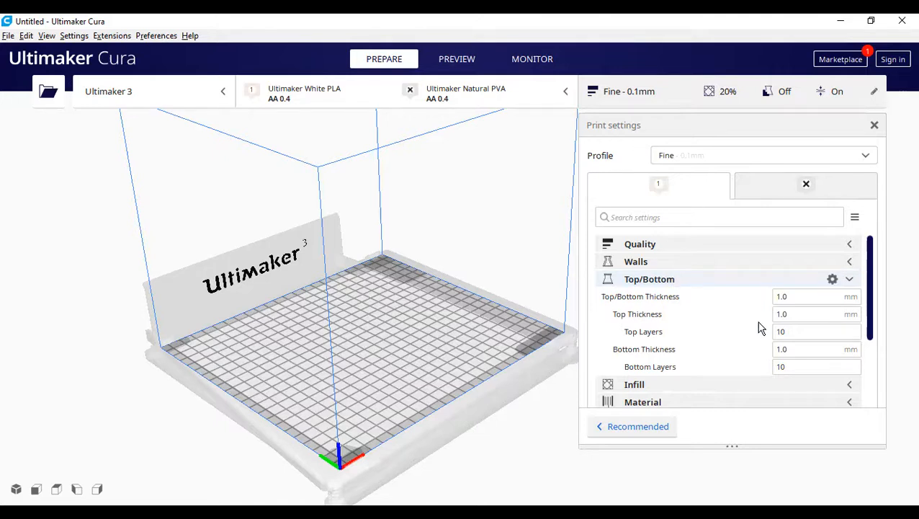
mouse_move(660, 300)
mouse_move(728, 374)
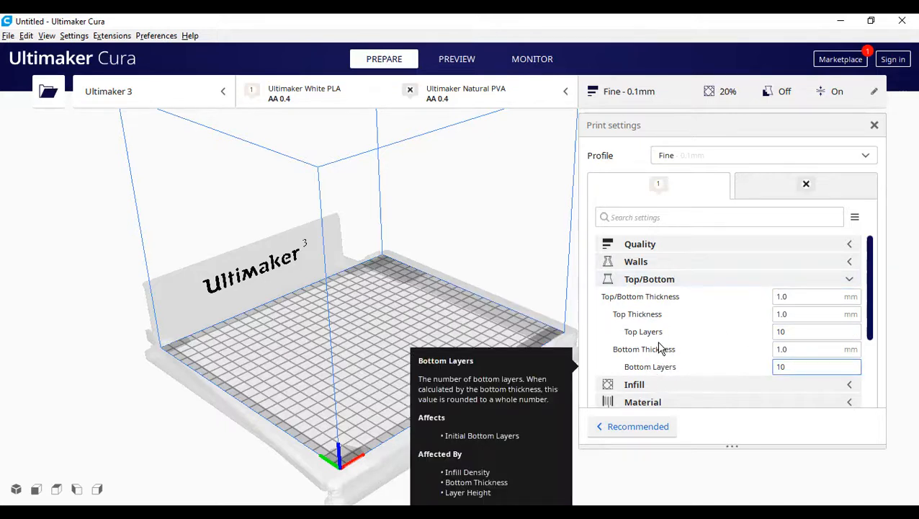
mouse_move(796, 333)
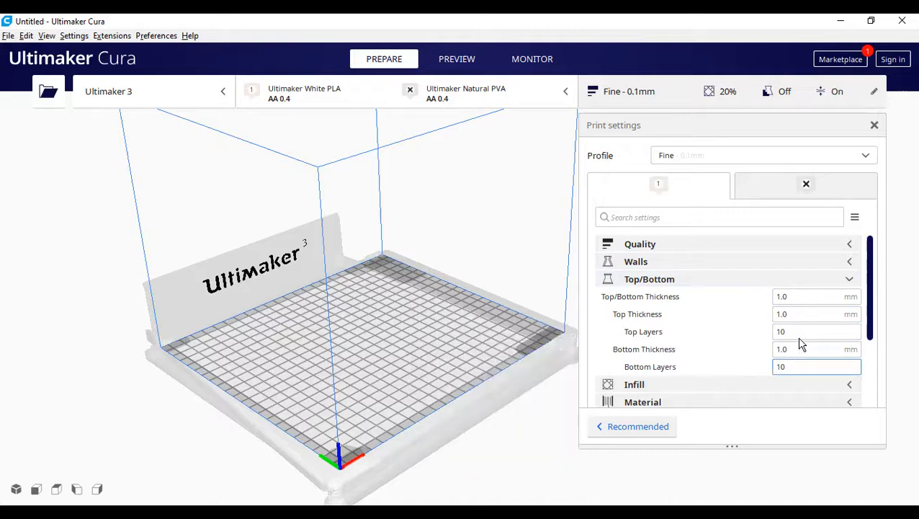
left_click(801, 331)
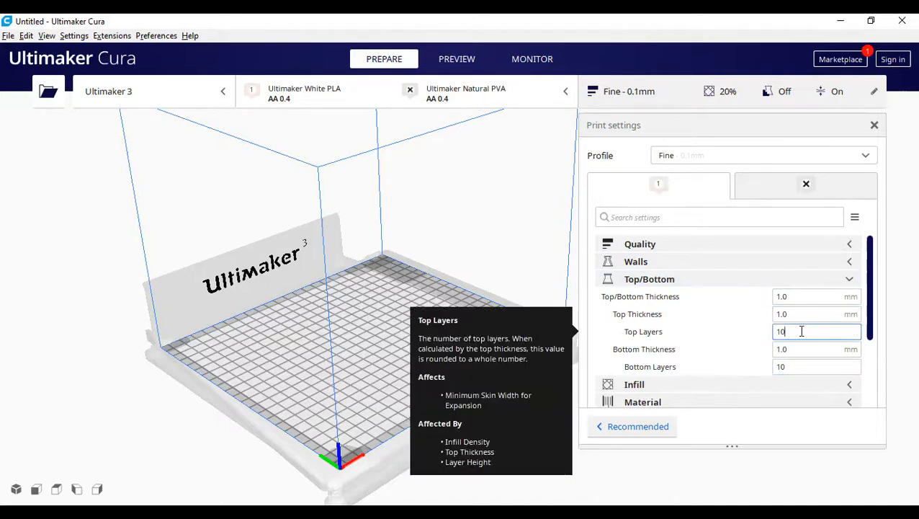
key("BackSpace")
key("BackSpace")
type("5")
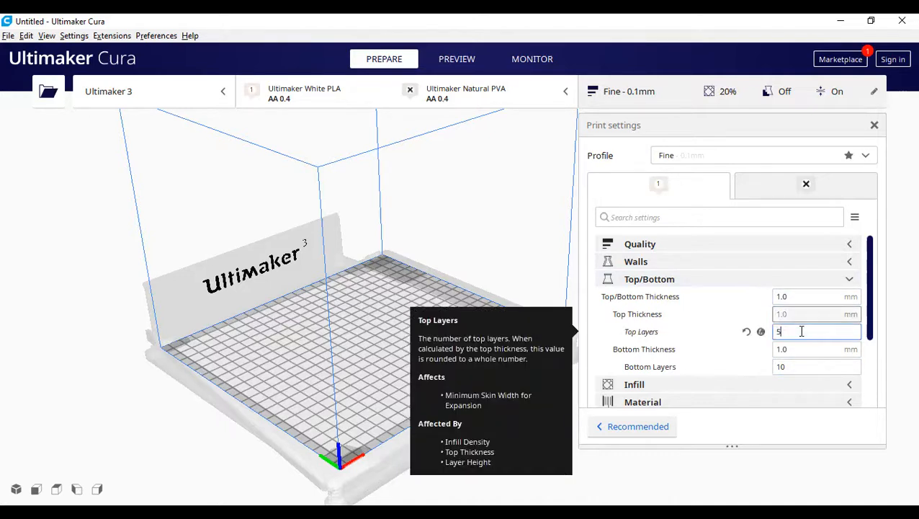
Step: Set the number of bottom layers to 5 and collapse the Top/Bottom settings
left_click(798, 366)
key("BackSpace")
key("BackSpace")
type("5")
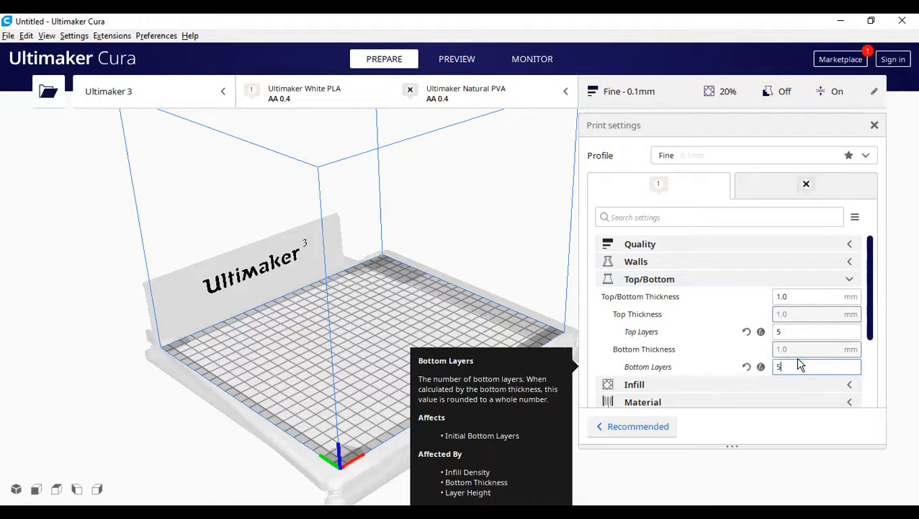
left_click(709, 280)
Step: Set the infill density to 100% in the Infill settings
left_click(713, 298)
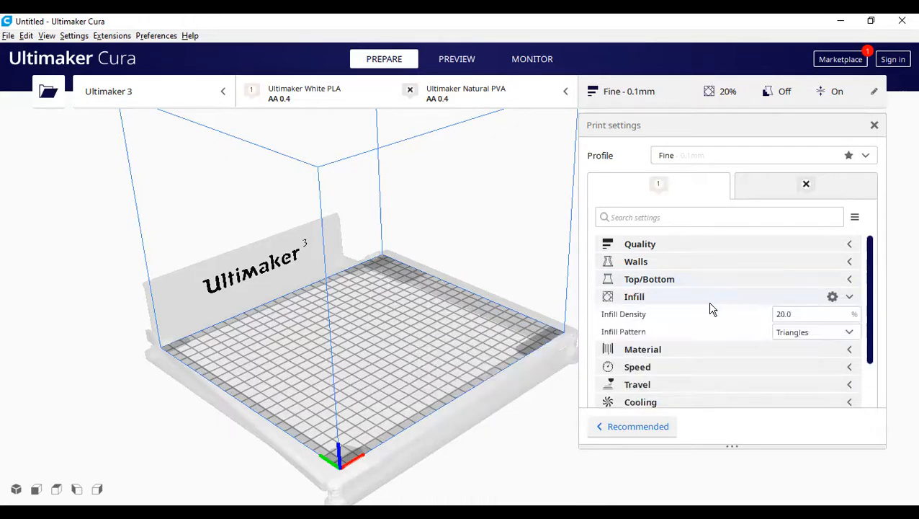
left_click(806, 315)
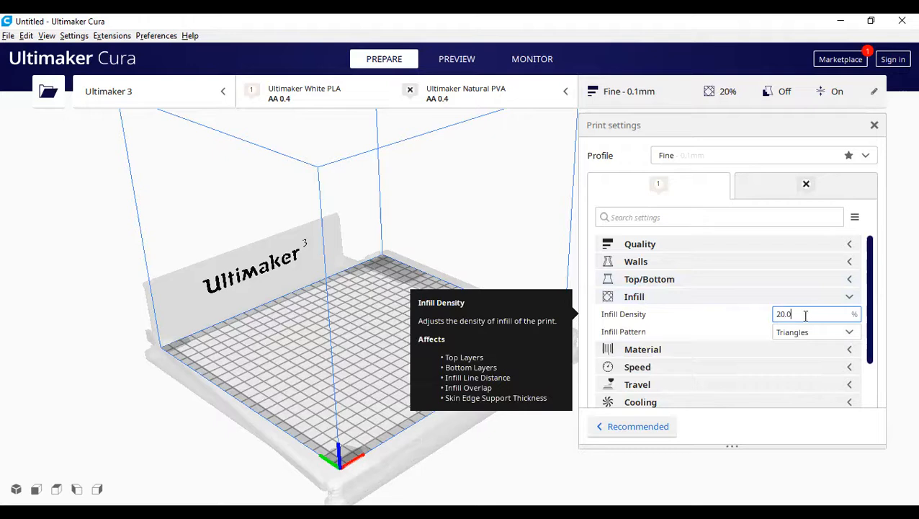
key("BackSpace")
key("BackSpace")
key("BackSpace")
key("BackSpace")
type("1000")
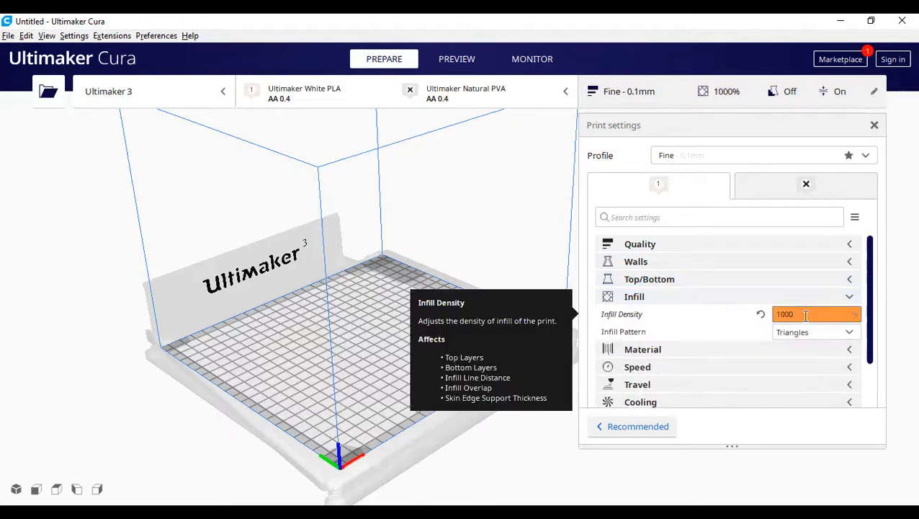
key("BackSpace")
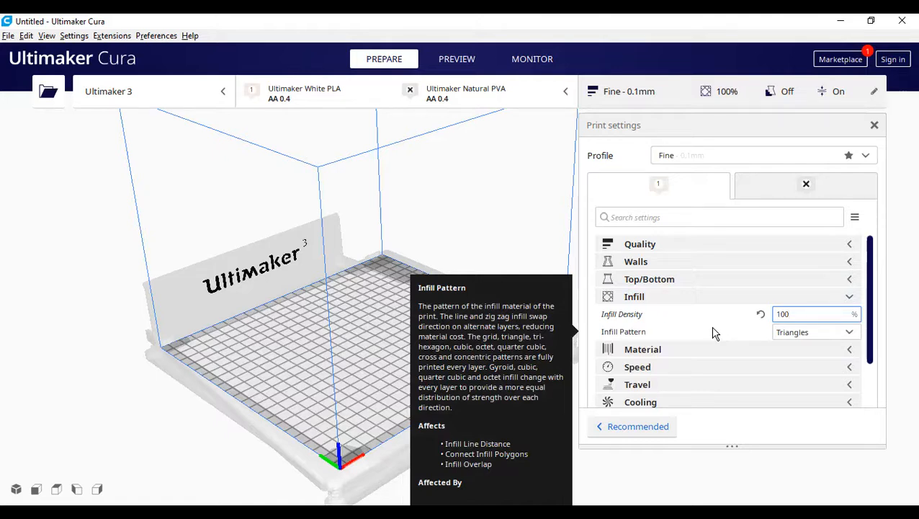
Step: Set the infill density to 20% and choose Triangles as the infill pattern
key("BackSpace")
key("BackSpace")
key("BackSpace")
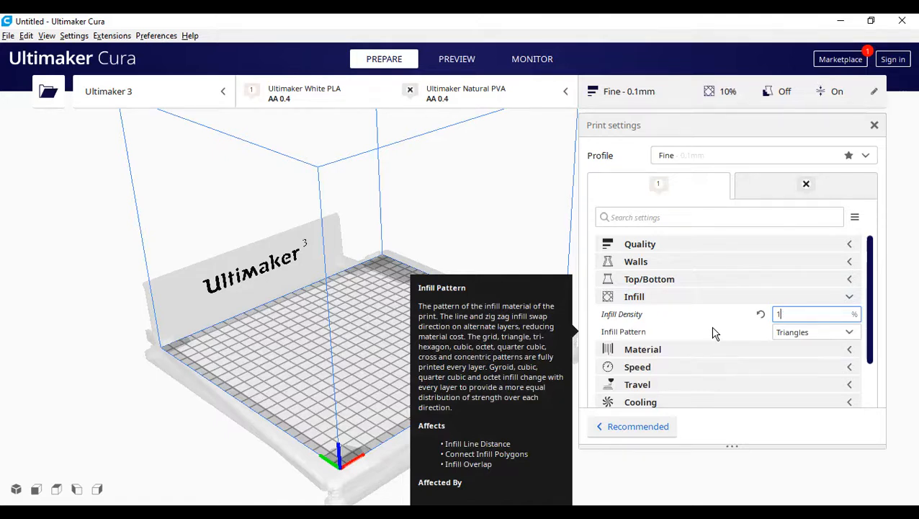
type("20")
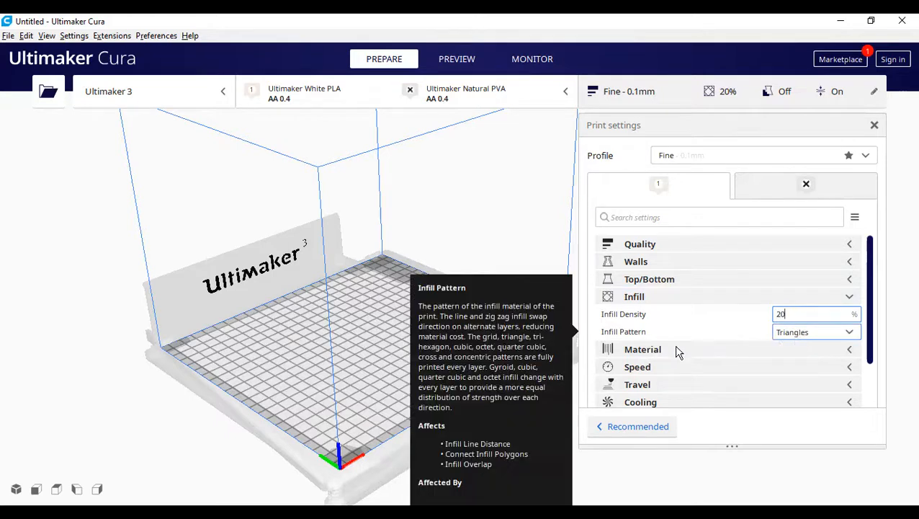
left_click(808, 334)
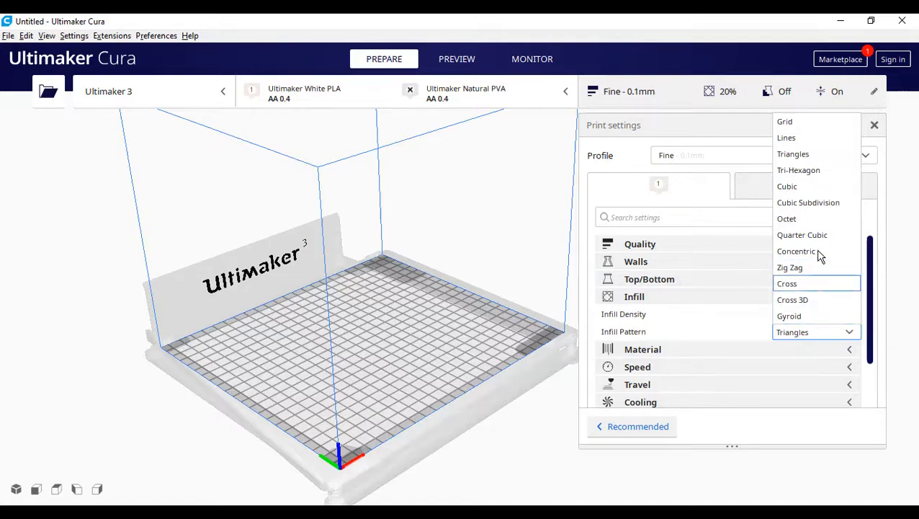
left_click(817, 158)
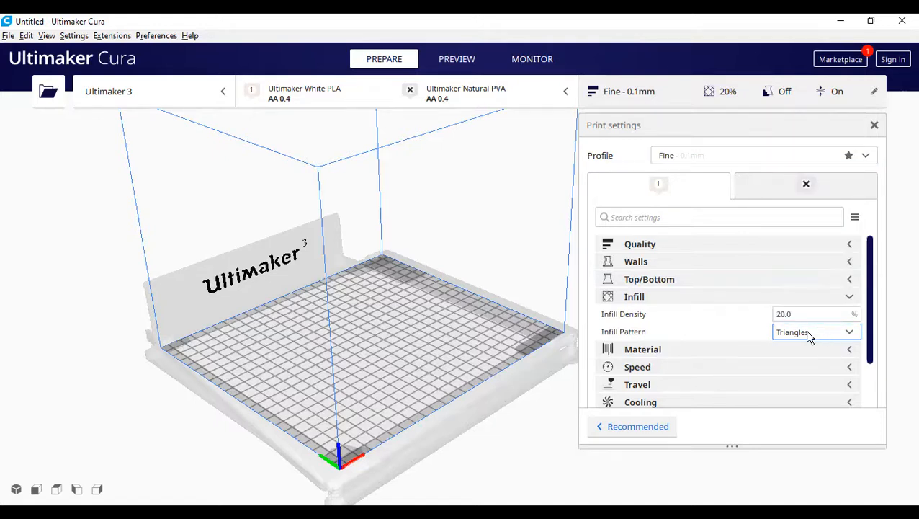
left_click(716, 298)
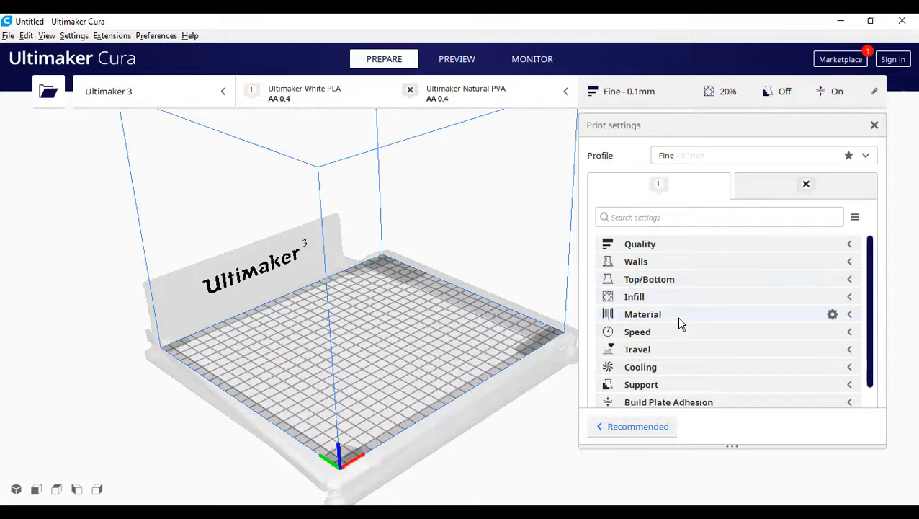
Step: Review the printing temperature and build plate temperature in the Material settings
left_click(676, 316)
scroll(785, 342, "down", 2)
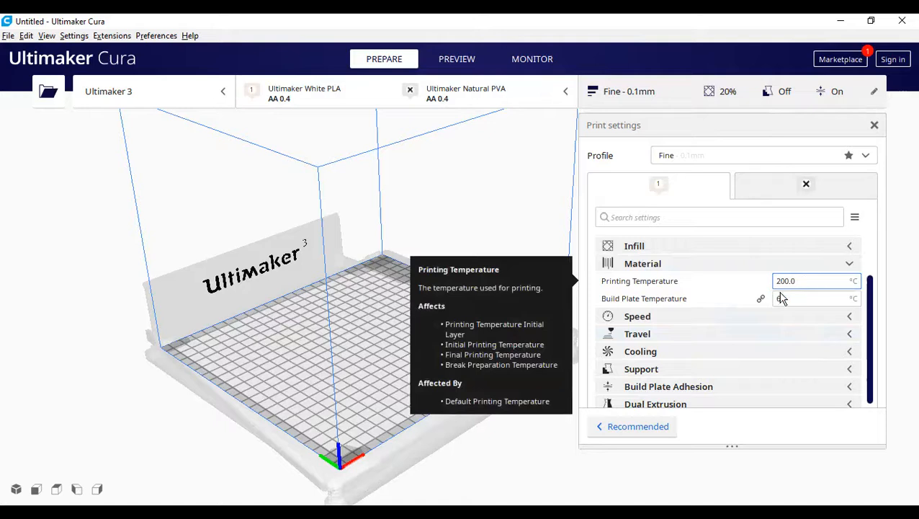
mouse_move(625, 303)
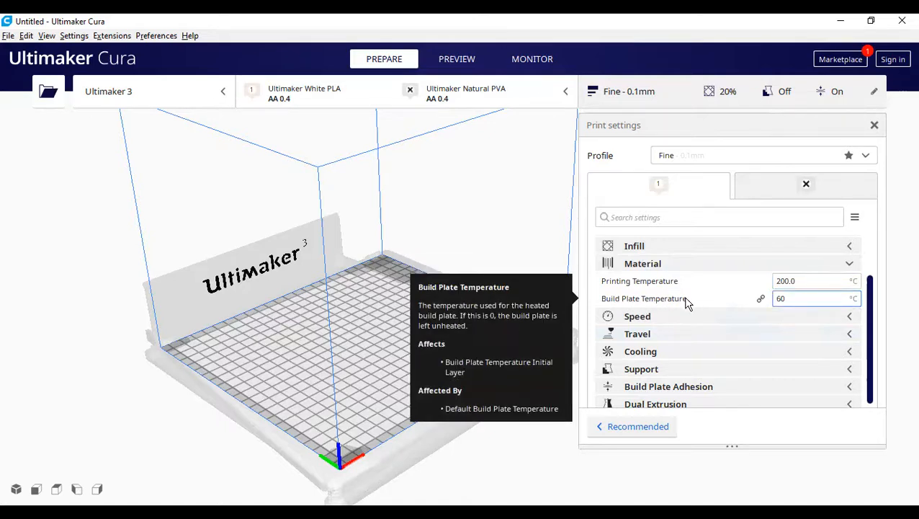
left_click(777, 301)
left_click(693, 264)
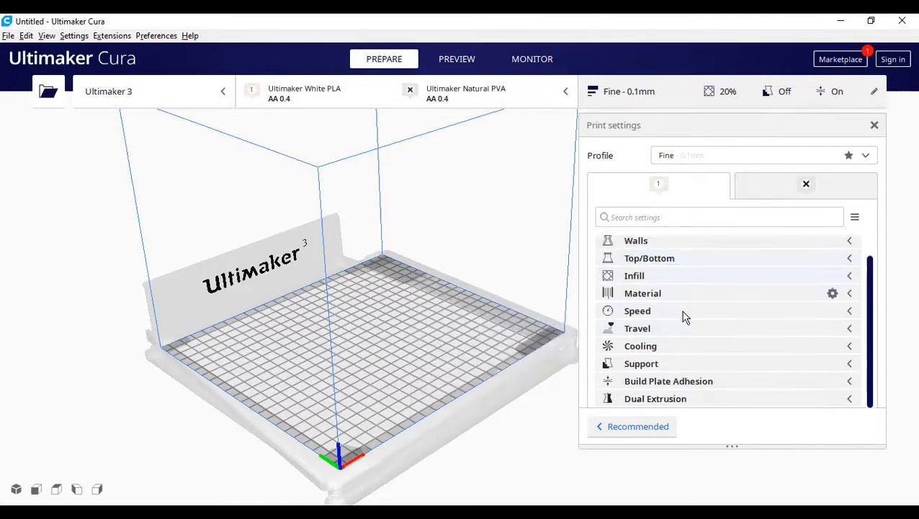
Step: Check the print speed in the Speed settings
left_click(693, 312)
left_click(782, 328)
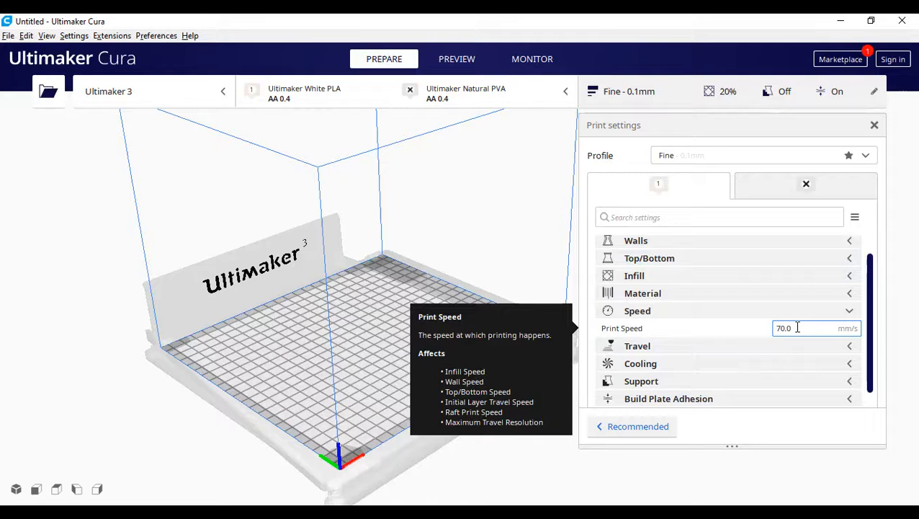
left_click(740, 314)
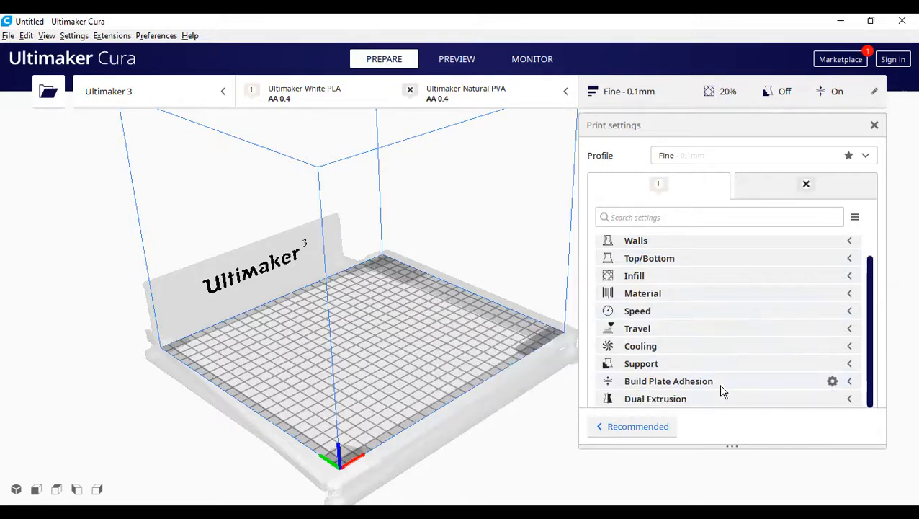
Step: Enable support generation and show the support placement, overhang angle and density options
left_click(729, 365)
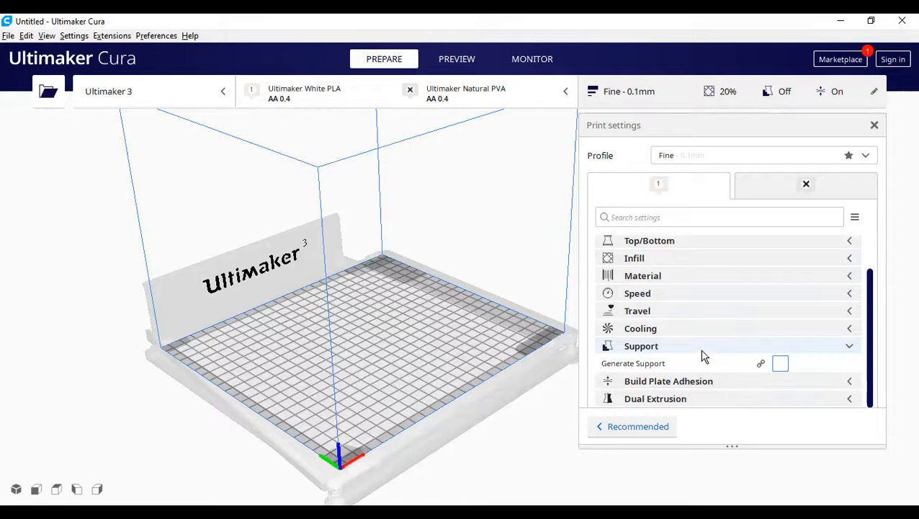
left_click(780, 364)
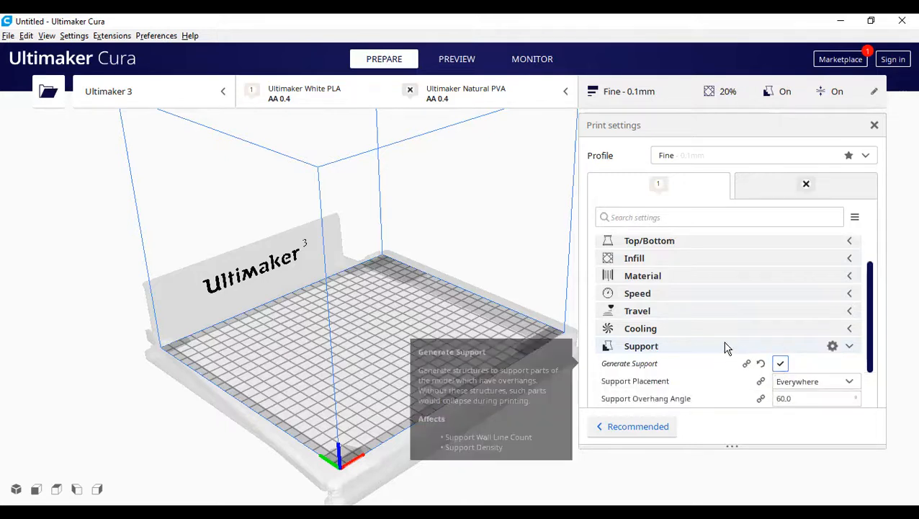
scroll(729, 347, "down", 2)
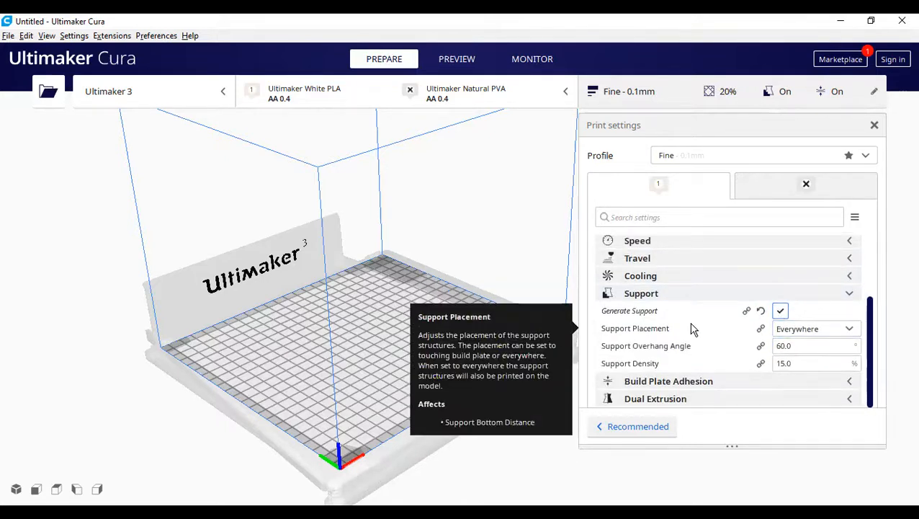
Step: Set the support placement to Everywhere and turn support generation off, closing the print settings
left_click(787, 330)
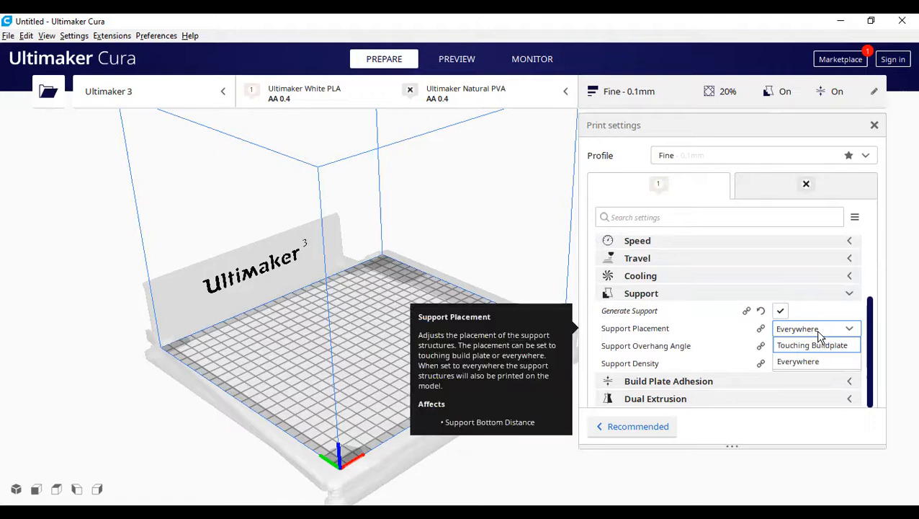
left_click(794, 362)
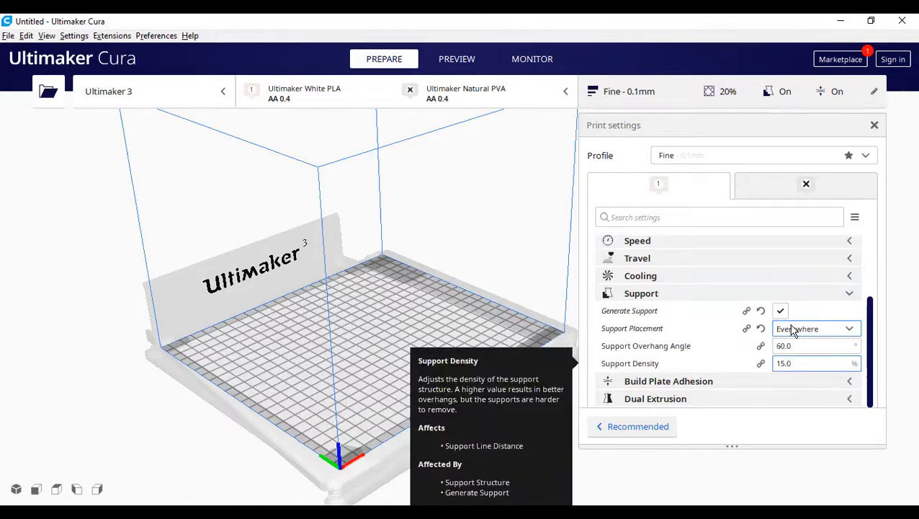
mouse_move(758, 363)
left_click(771, 351)
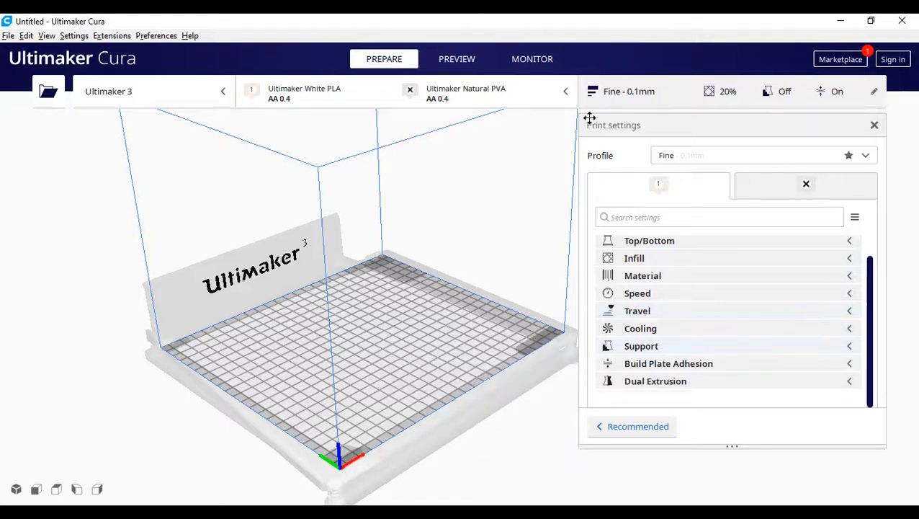
left_click(600, 93)
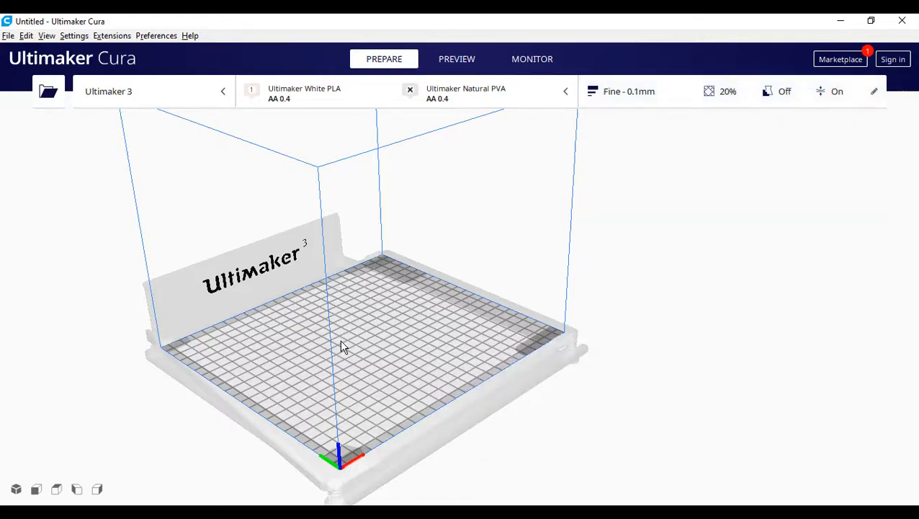
Step: Load the H_C model from the Desktop folder onto the build plate
left_click(48, 90)
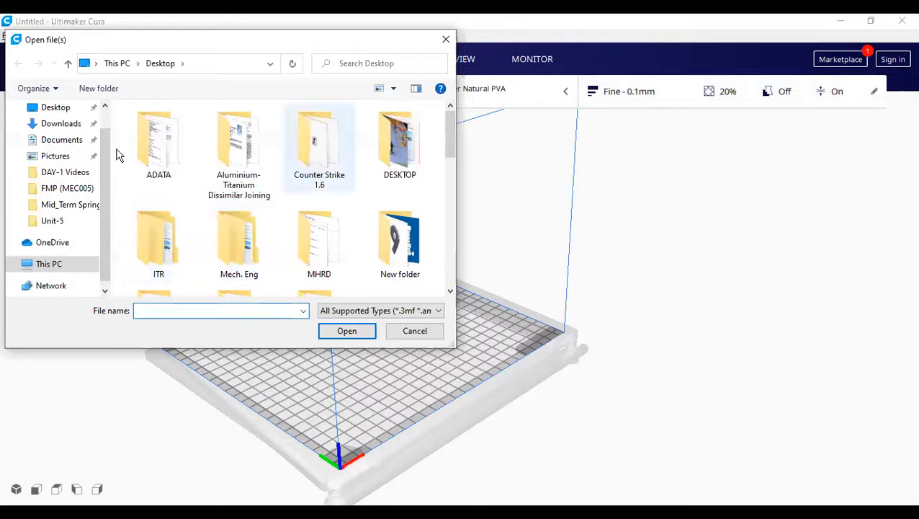
scroll(276, 211, "down", 10)
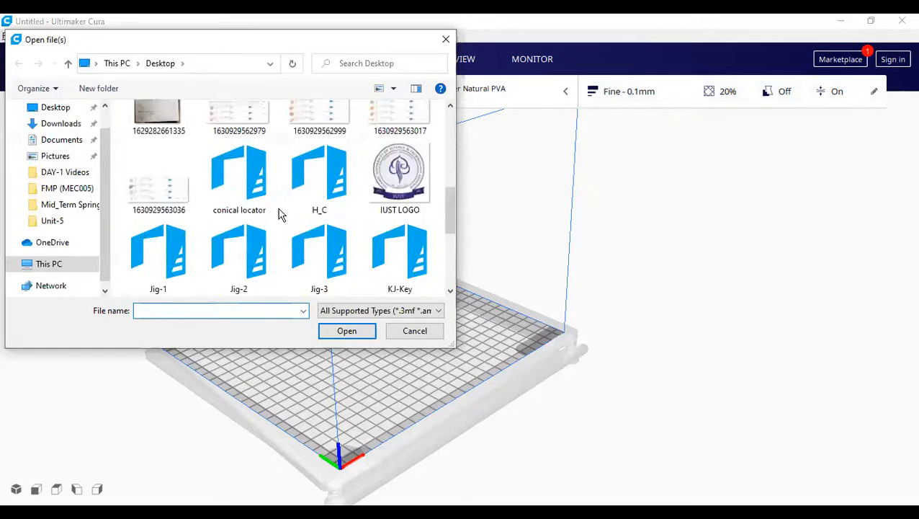
scroll(280, 213, "down", 1)
left_click(340, 127)
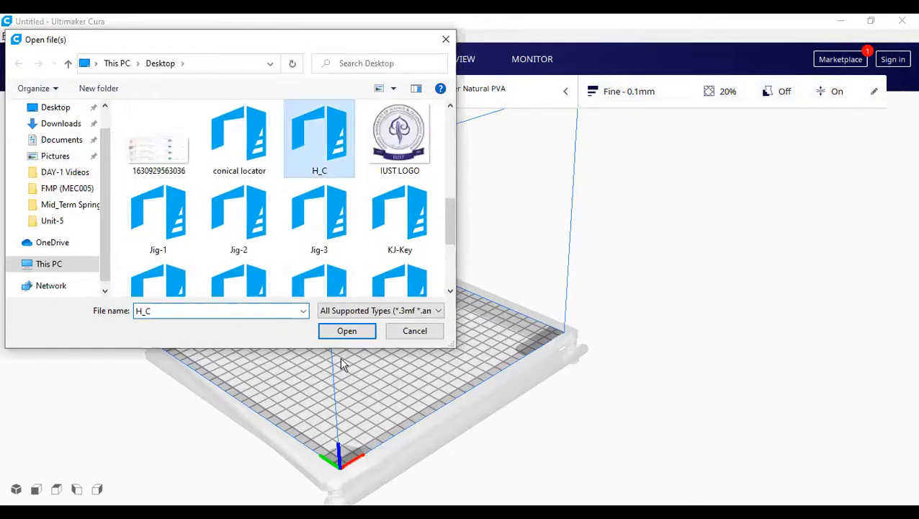
left_click(347, 332)
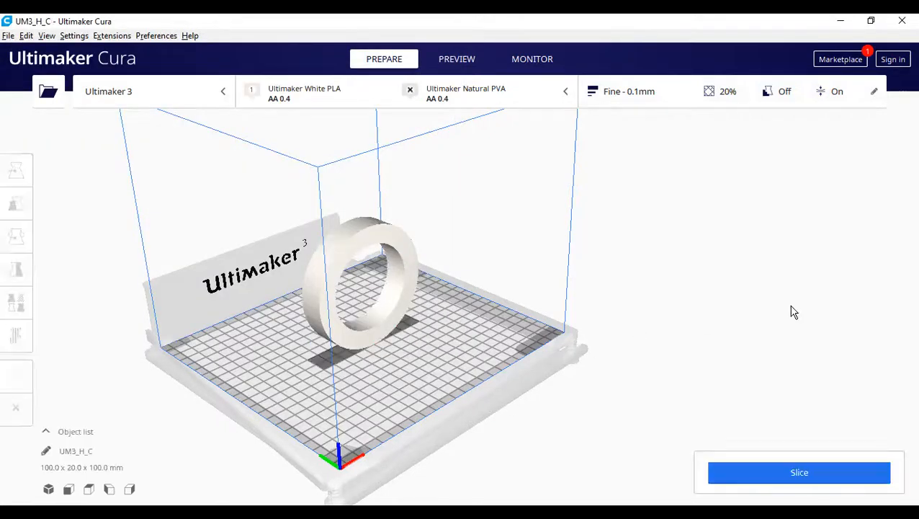
Step: Examine the upright ring's placement on the build plate within the build volume
middle_click_drag(720, 306, 5, 299)
middle_click_drag(592, 313, 915, 364)
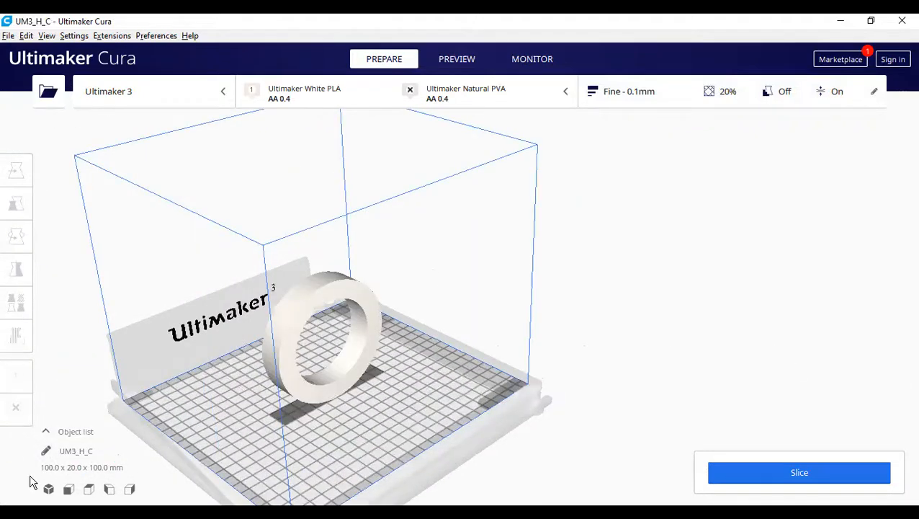
left_click(48, 489)
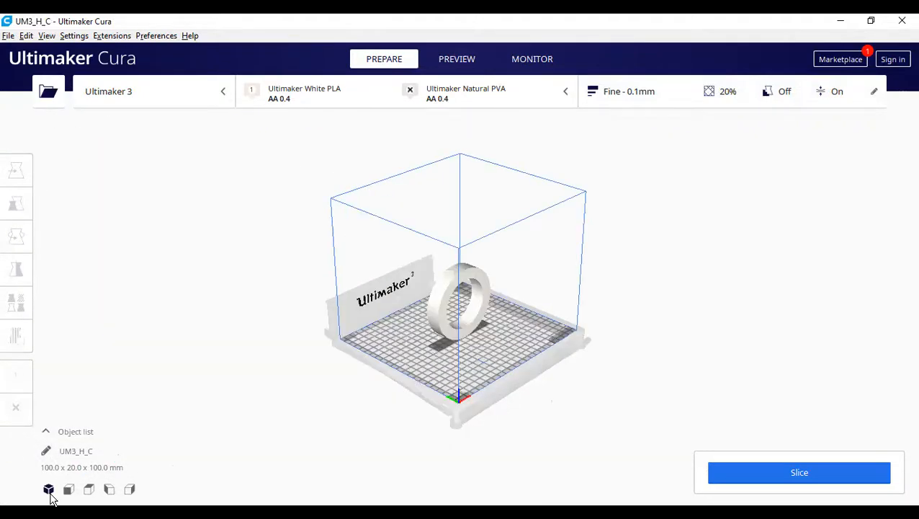
middle_click_drag(382, 371, 365, 266)
middle_click_drag(650, 249, 136, 316)
middle_click_drag(675, 237, 124, 247)
scroll(115, 250, "up", 2)
scroll(111, 252, "down", 5)
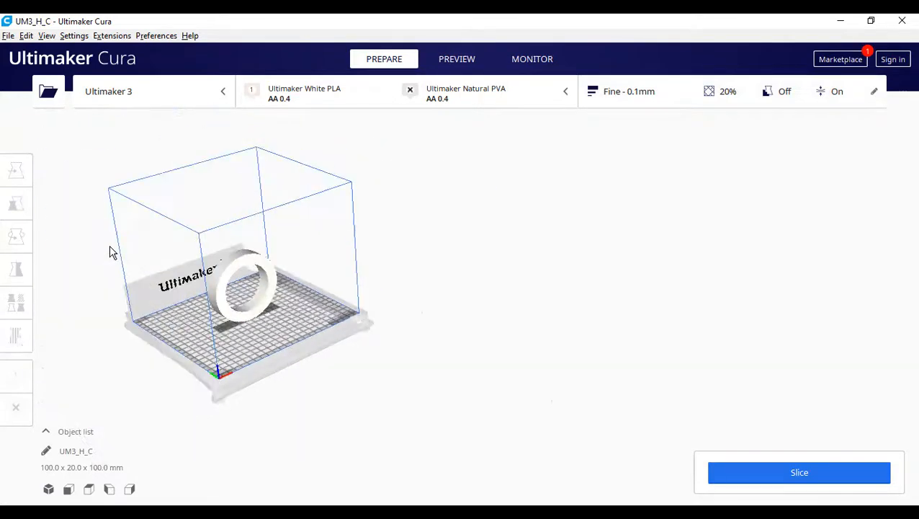
scroll(84, 235, "up", 3)
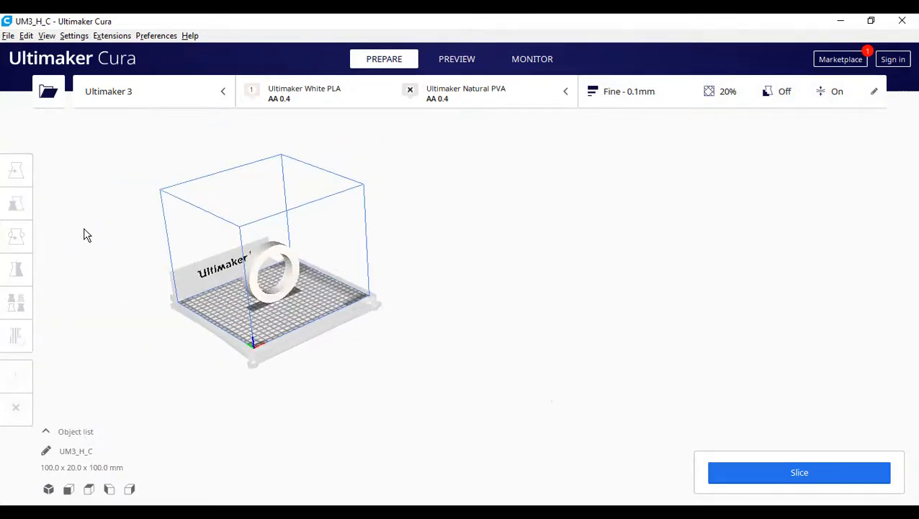
scroll(823, 417, "down", 3)
right_click_drag(182, 228, 410, 347)
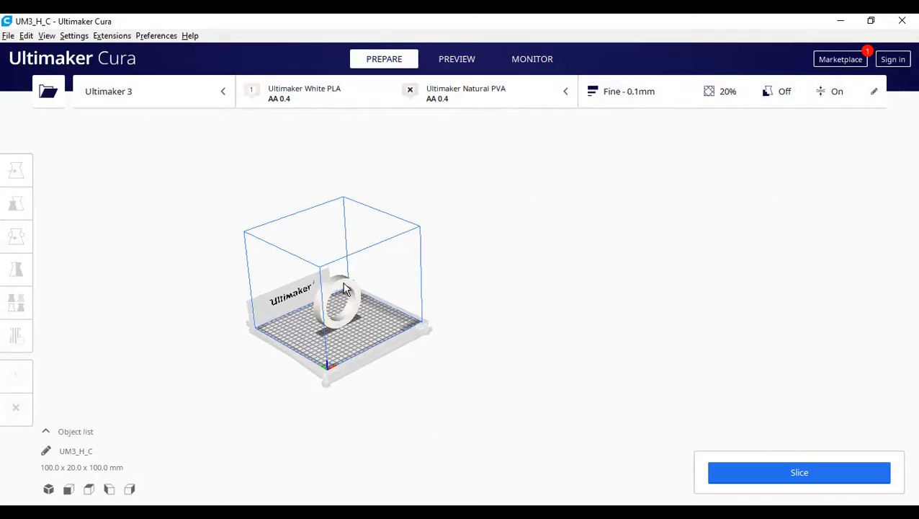
Step: Slice the upright ring with the current print settings
left_click(726, 436)
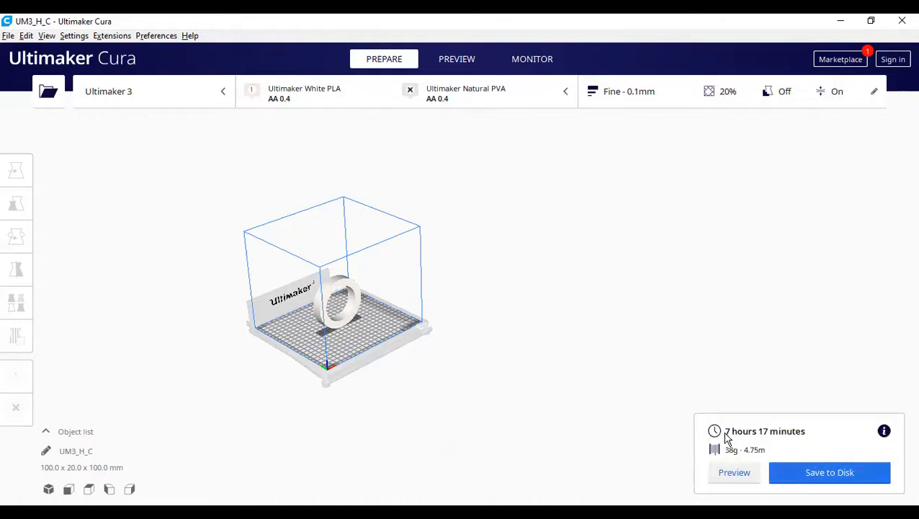
scroll(336, 340, "up", 6)
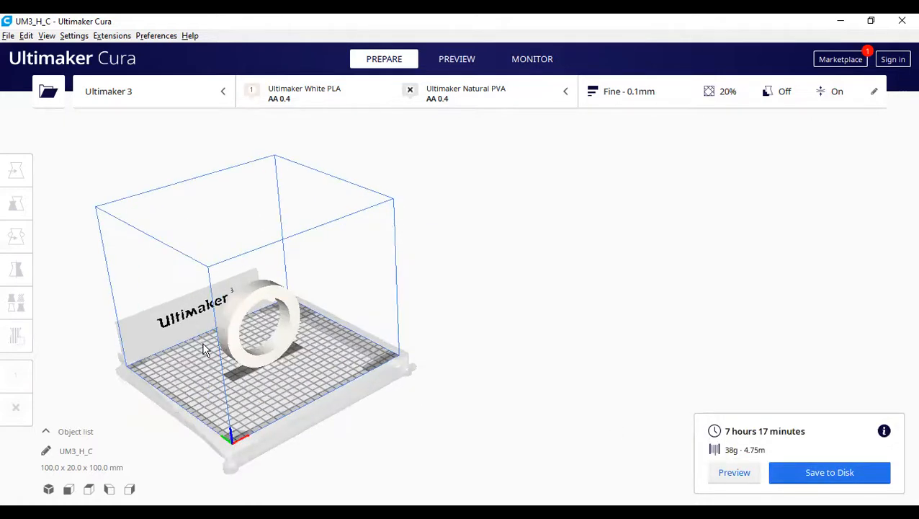
middle_click_drag(630, 302, 691, 288)
middle_click_drag(334, 338, 435, 310)
scroll(269, 330, "up", 2)
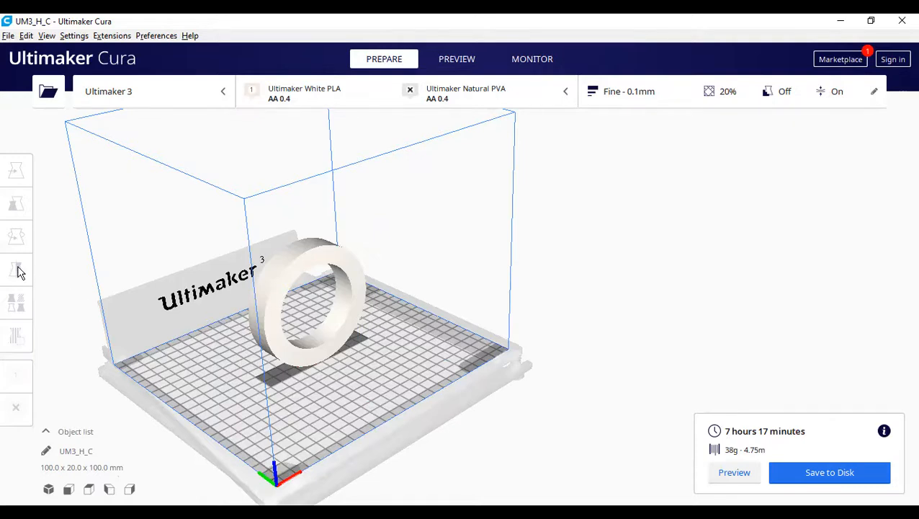
Step: Select the ring and check its X, Y and Z position with the Move tool
left_click(274, 303)
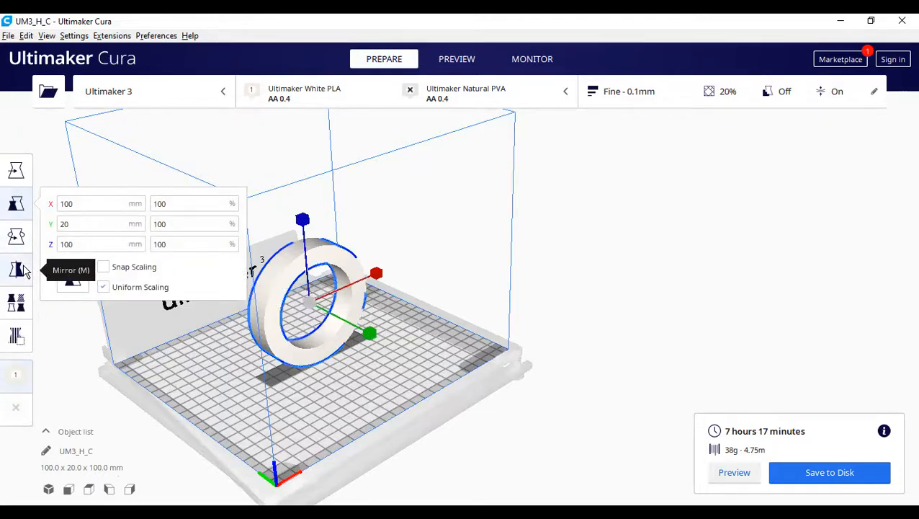
left_click(14, 173)
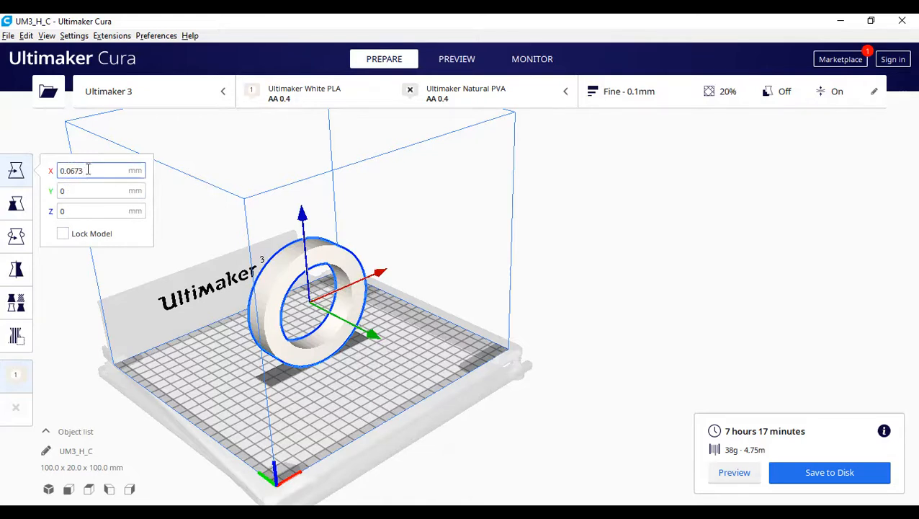
double_click(63, 171)
left_click(301, 333)
left_click(332, 260)
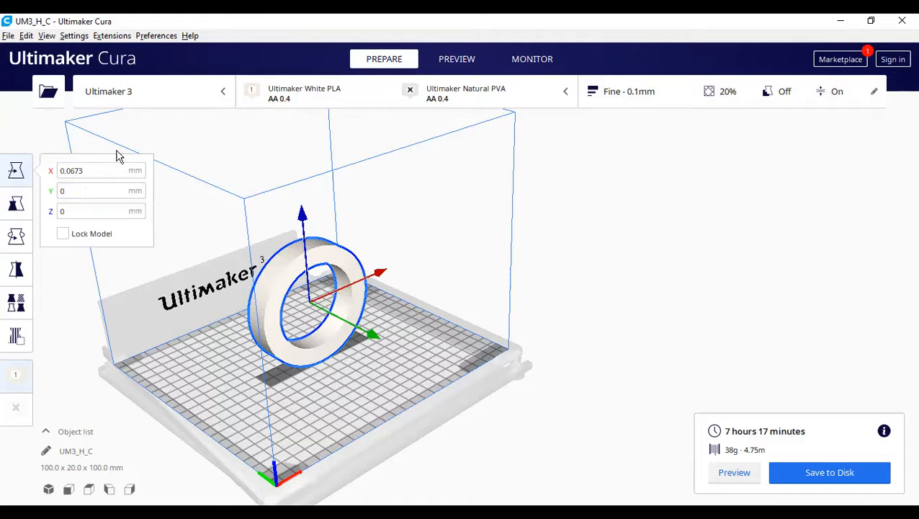
Step: Check the ring's dimensions and percentages in the Scale tool and the Rotate tool's options, and deselect the ring
left_click(17, 205)
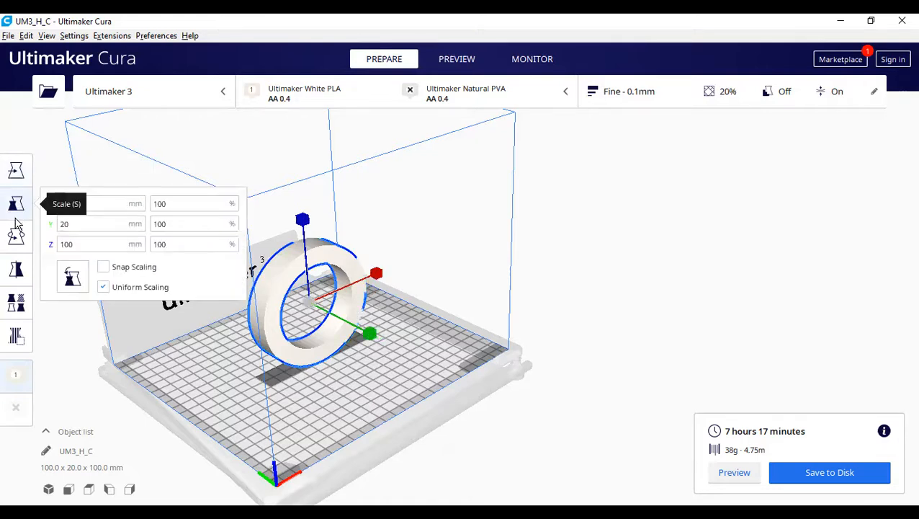
left_click(187, 205)
left_click(72, 207)
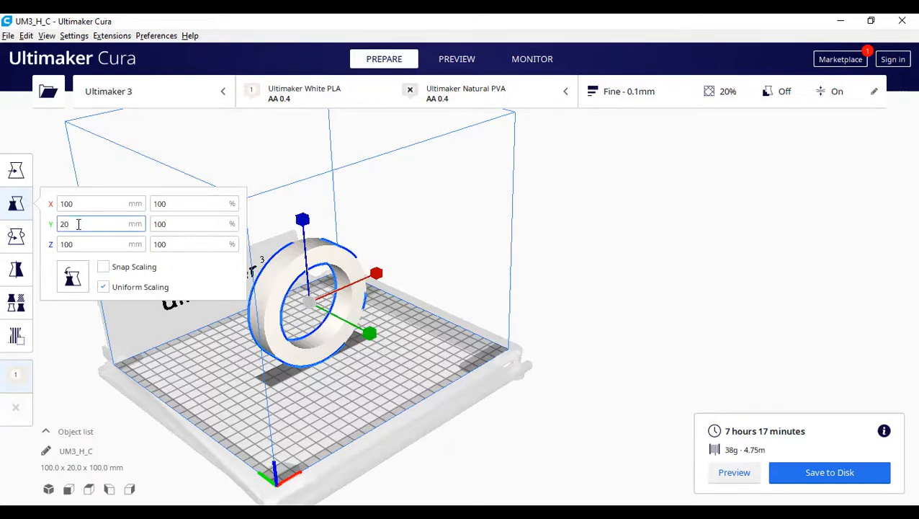
left_click(18, 238)
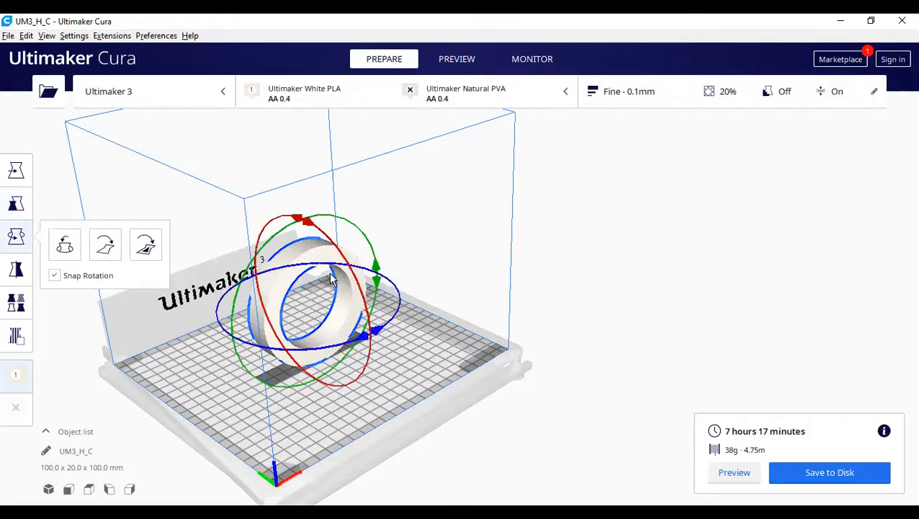
left_click(16, 203)
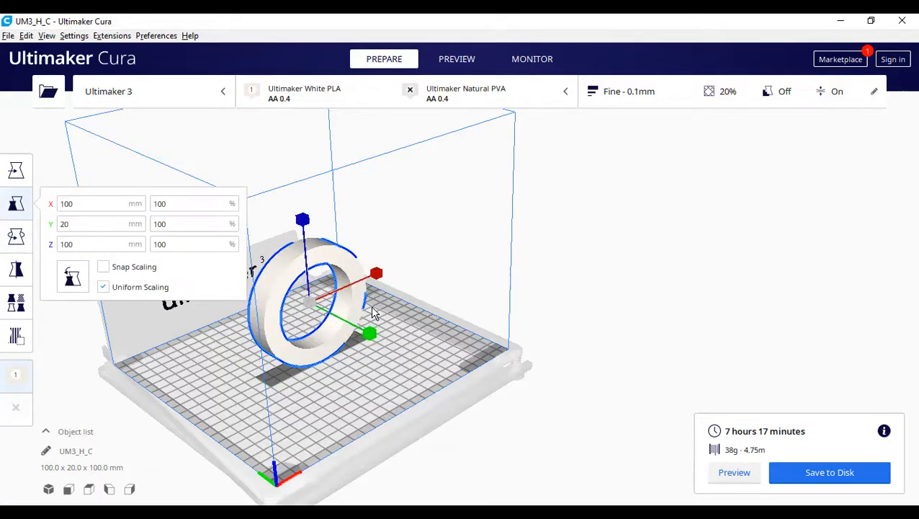
left_click(673, 263)
Step: Rotate the ring about the X axis so that it lies flat on the build plate
mouse_move(600, 324)
middle_mouse_down()
mouse_move(554, 337)
mouse_move(401, 344)
middle_mouse_up()
mouse_move(669, 338)
middle_mouse_down()
mouse_move(376, 304)
mouse_move(301, 275)
middle_mouse_up()
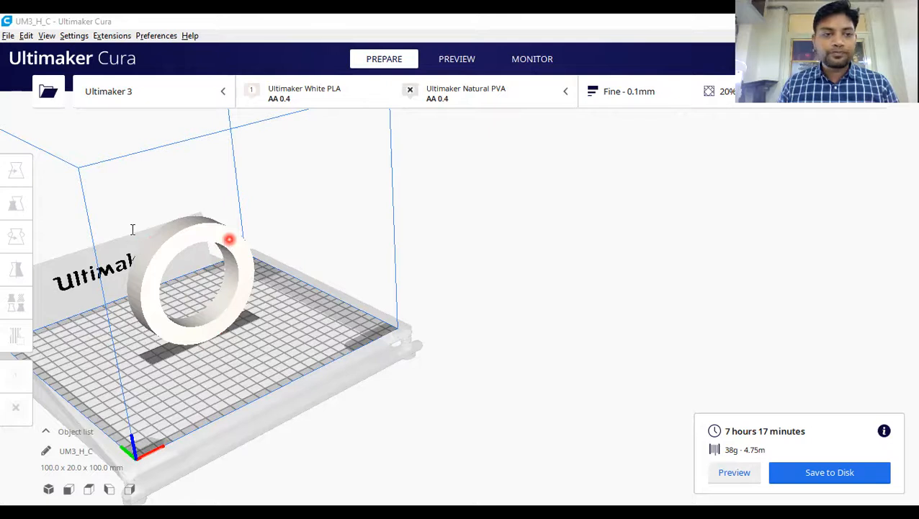
left_click(229, 238)
left_click(16, 236)
left_click_drag(230, 300, 249, 346)
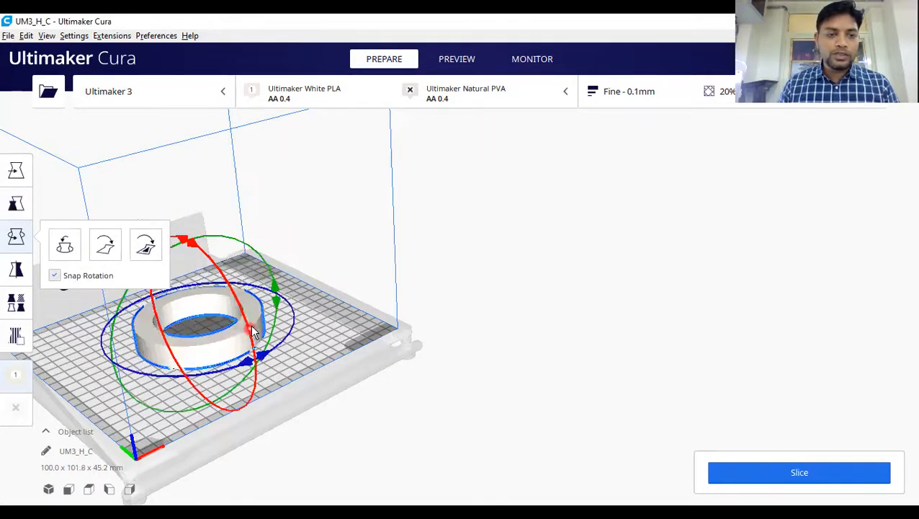
left_click(509, 324)
Step: Slice the flat-lying ring to get its print time and material estimate
scroll(57, 302, "up", 2)
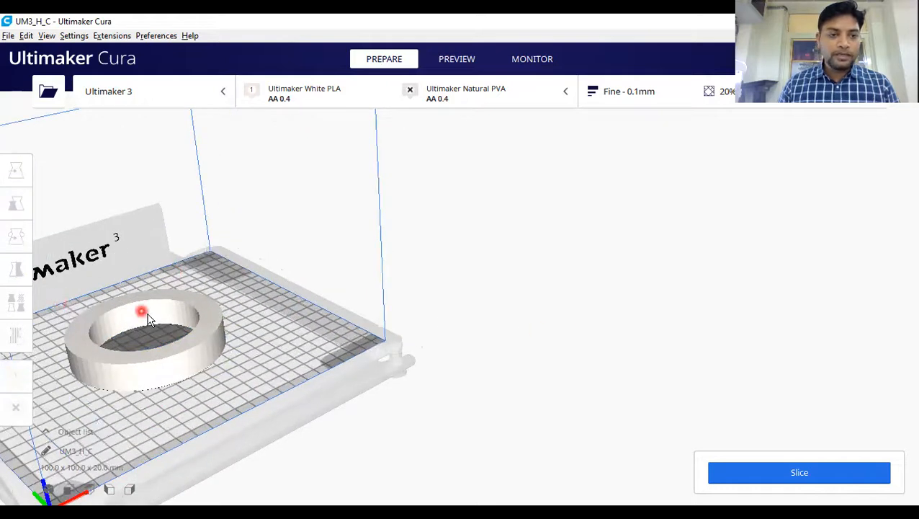
scroll(148, 313, "down", 2)
middle_click_drag(70, 312, 642, 349)
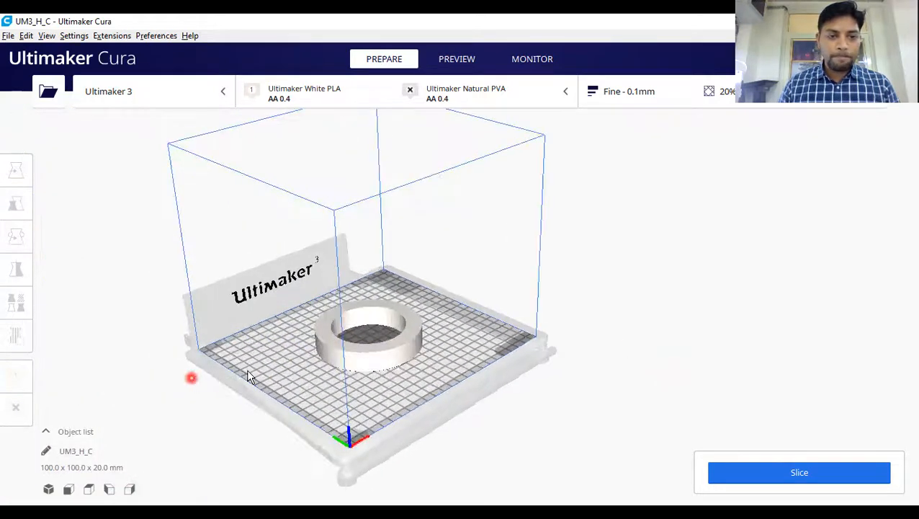
scroll(359, 328, "up", 5)
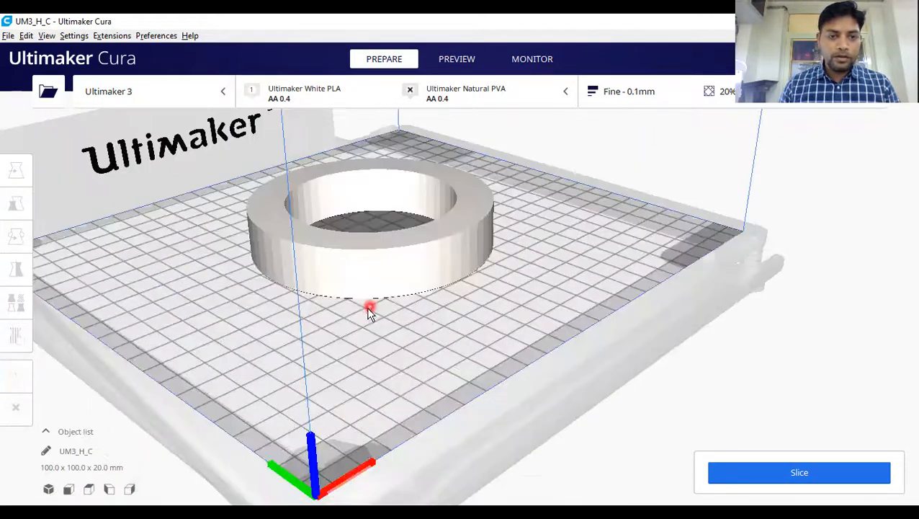
middle_click_drag(369, 308, 358, 343)
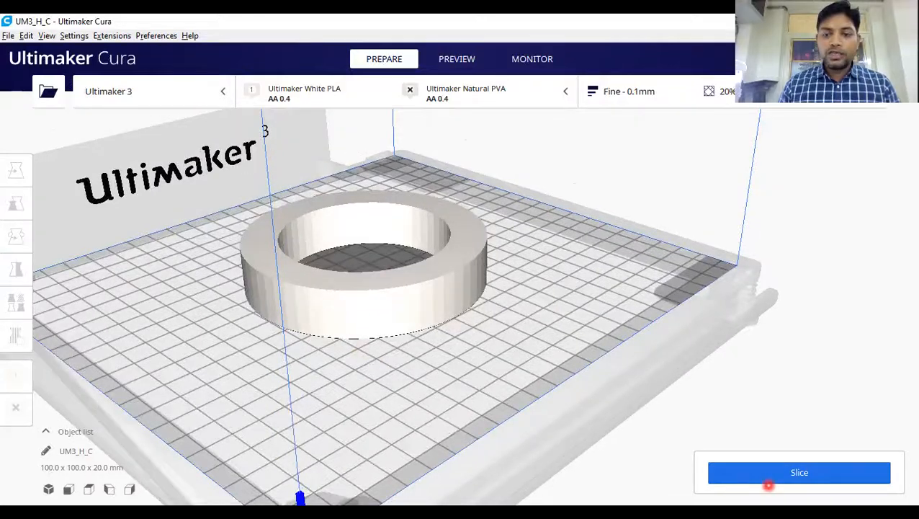
left_click(769, 476)
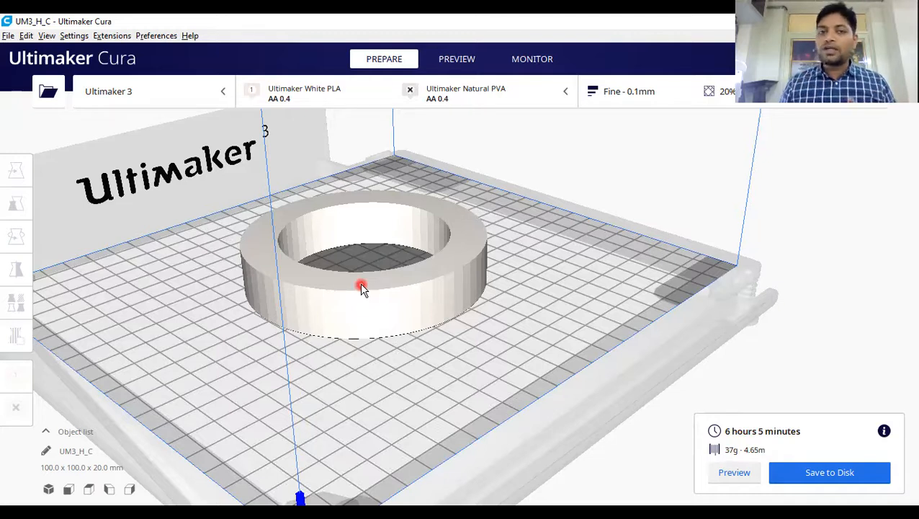
Step: Scale the ring uniformly to 50% and slice it again
left_click(256, 236)
left_click(16, 205)
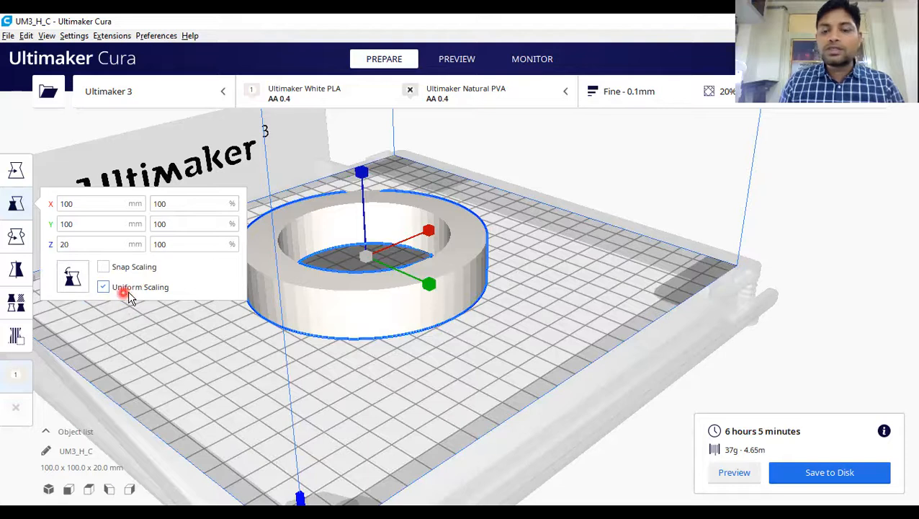
left_click(186, 203)
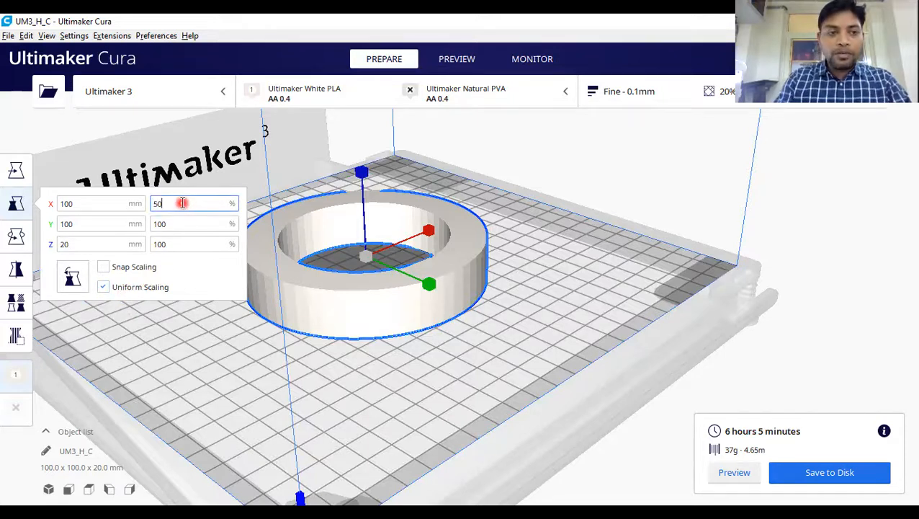
type("50")
key("Return")
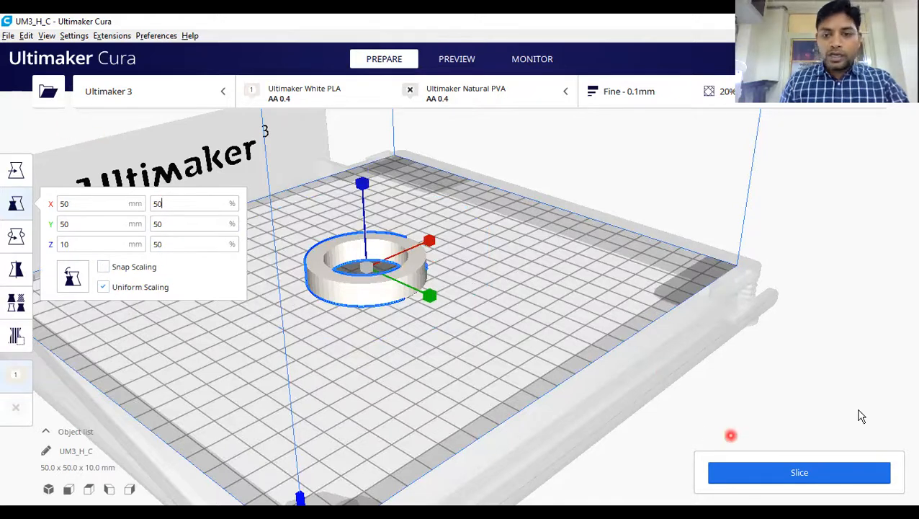
left_click(836, 428)
left_click(798, 472)
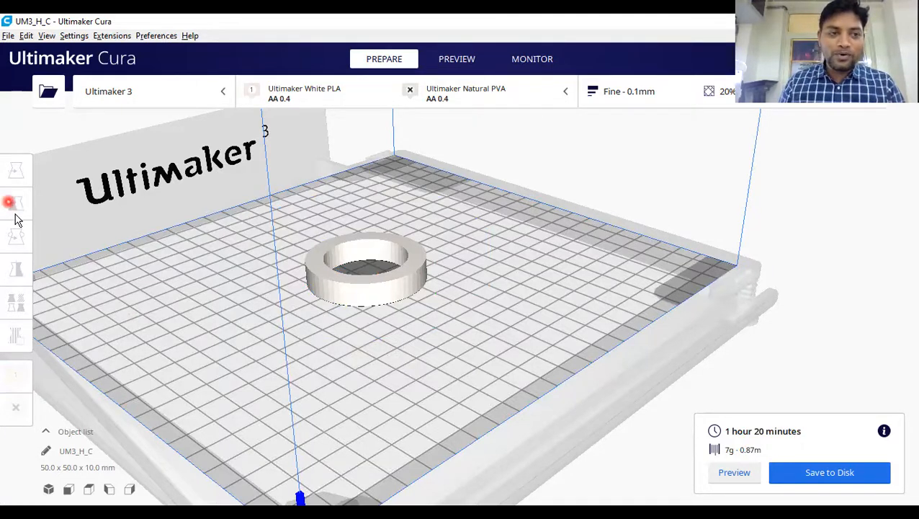
Step: Scale the ring uniformly to 20% and slice it again to get its print time and material estimate
left_click(384, 294)
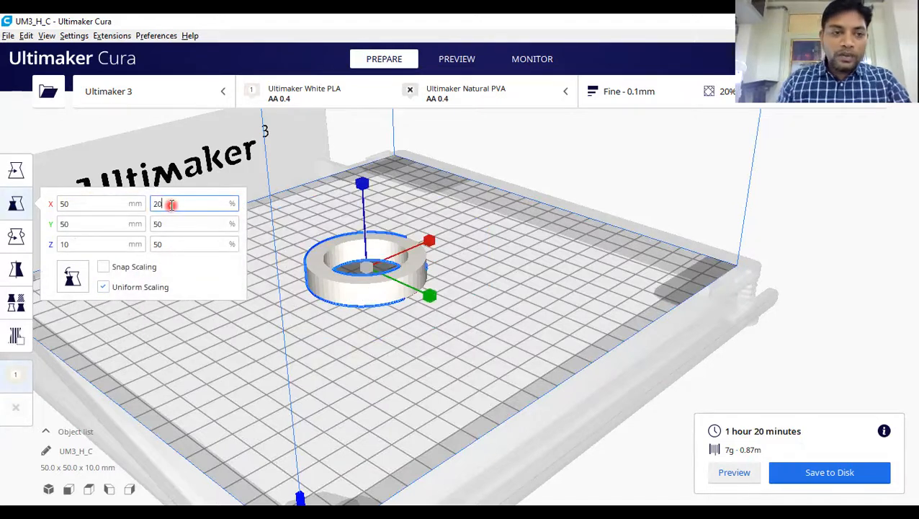
left_click(171, 204)
type("20")
key("Return")
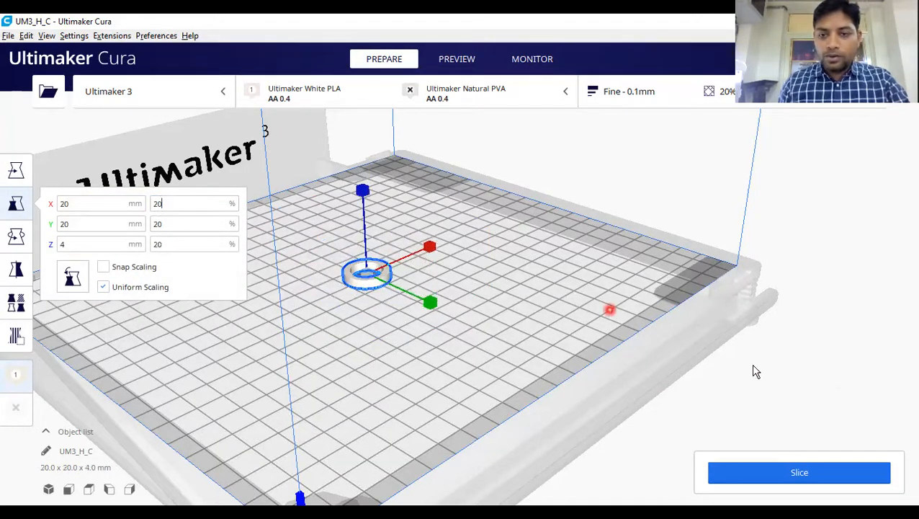
left_click(828, 412)
left_click(800, 472)
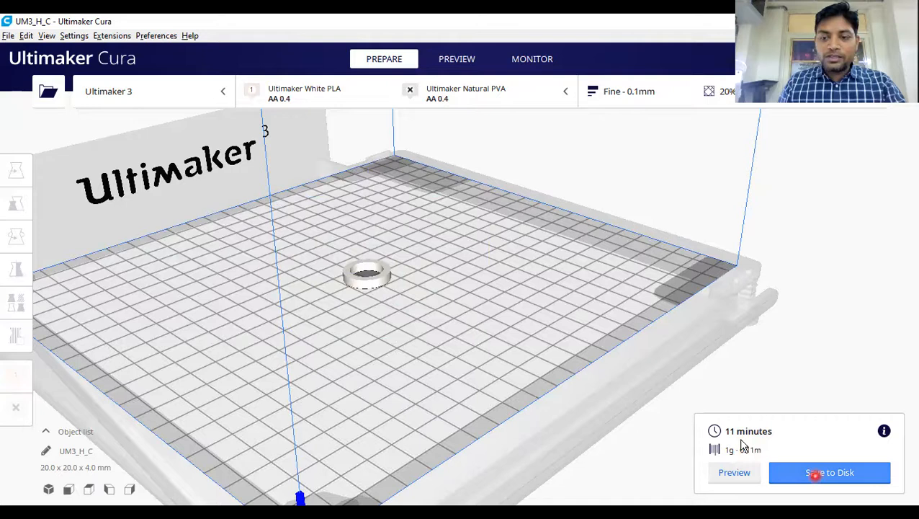
Step: Save the sliced ring to the removable drive G-10 (F:) instead of the local disk, and eject the drive
left_click(815, 472)
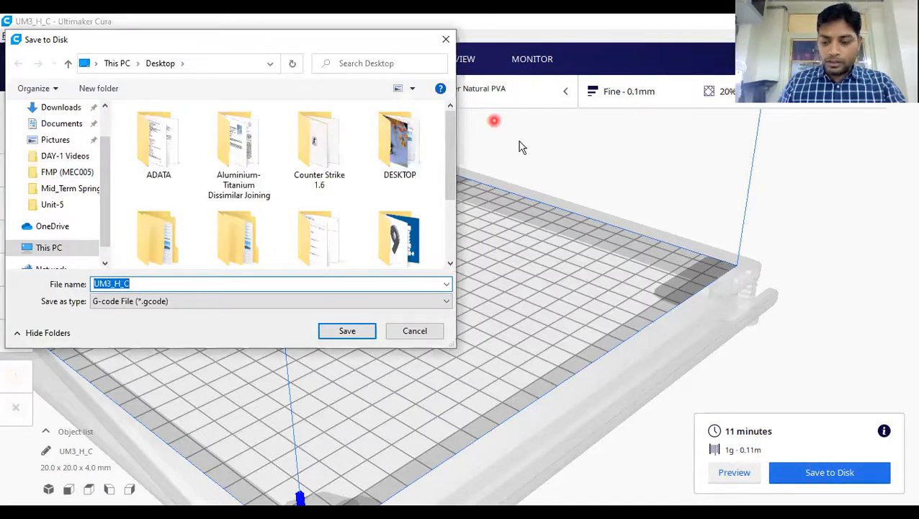
left_click(447, 40)
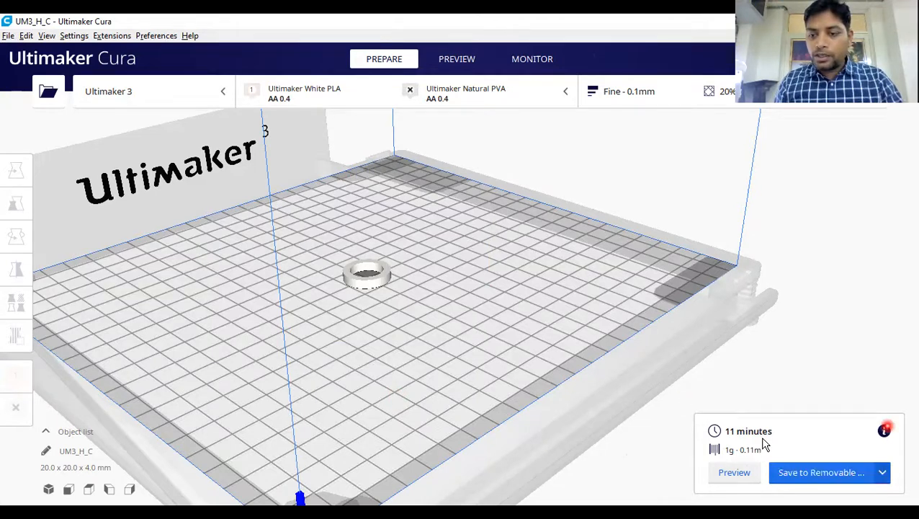
left_click(883, 472)
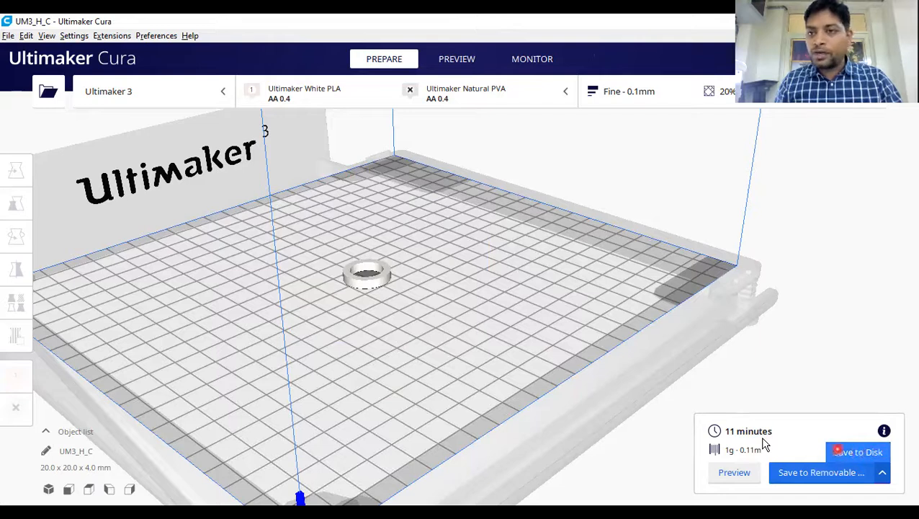
left_click(826, 472)
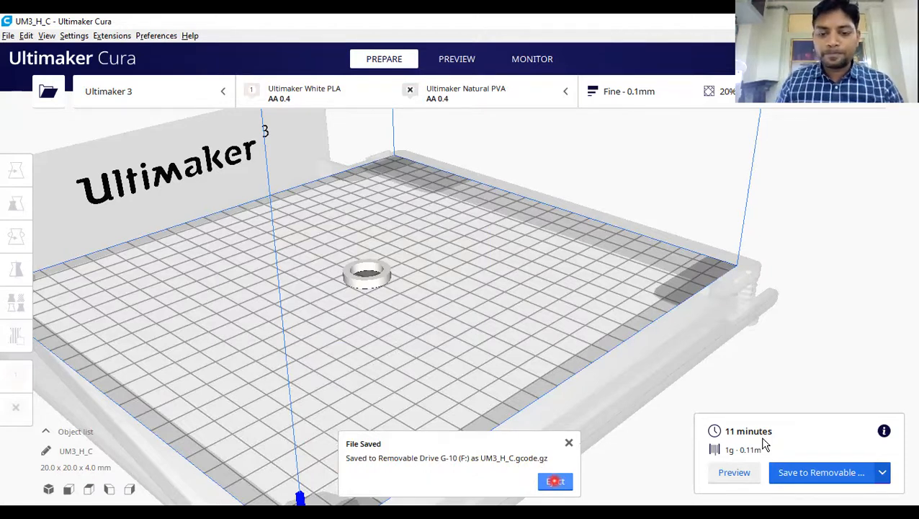
left_click(555, 481)
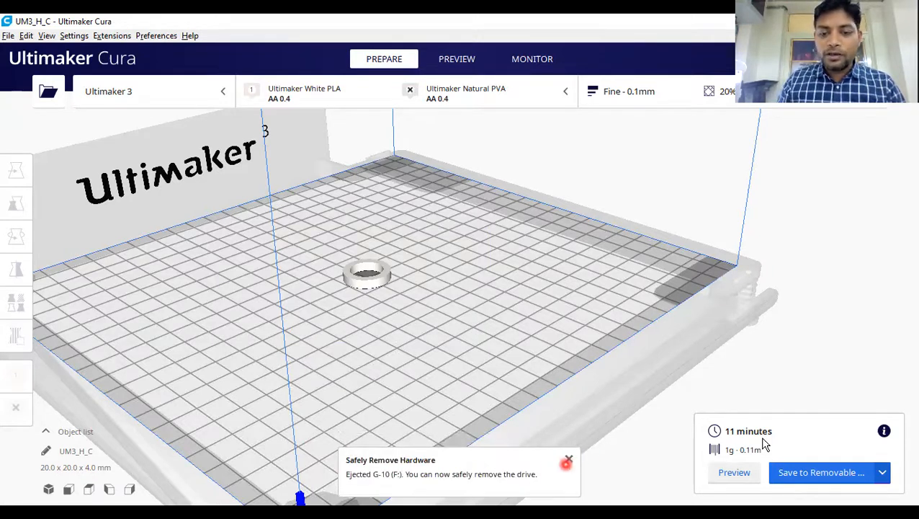
left_click(568, 460)
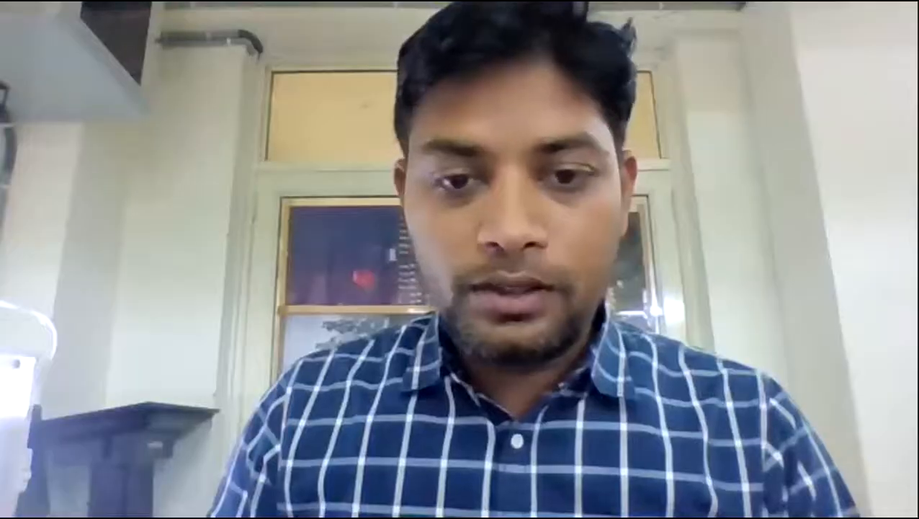